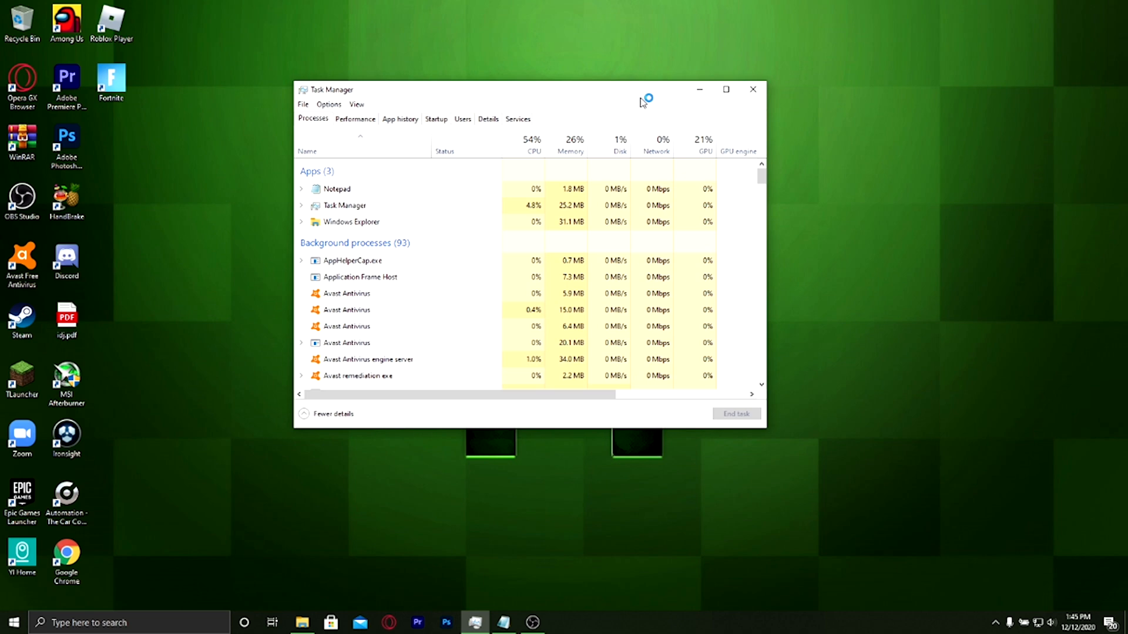
Check the system resource usage in Task Manager and minimize its window
{"action": "left_click_drag", "start_coordinate": [640, 98], "coordinate": [693, 108]}
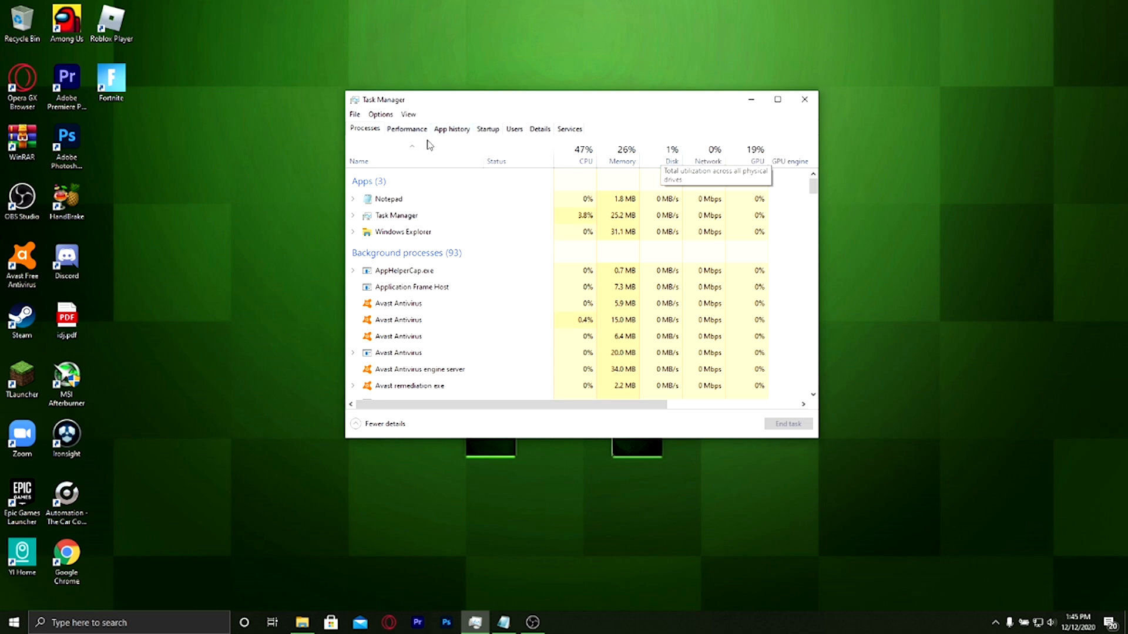
{"action": "left_click", "coordinate": [751, 99]}
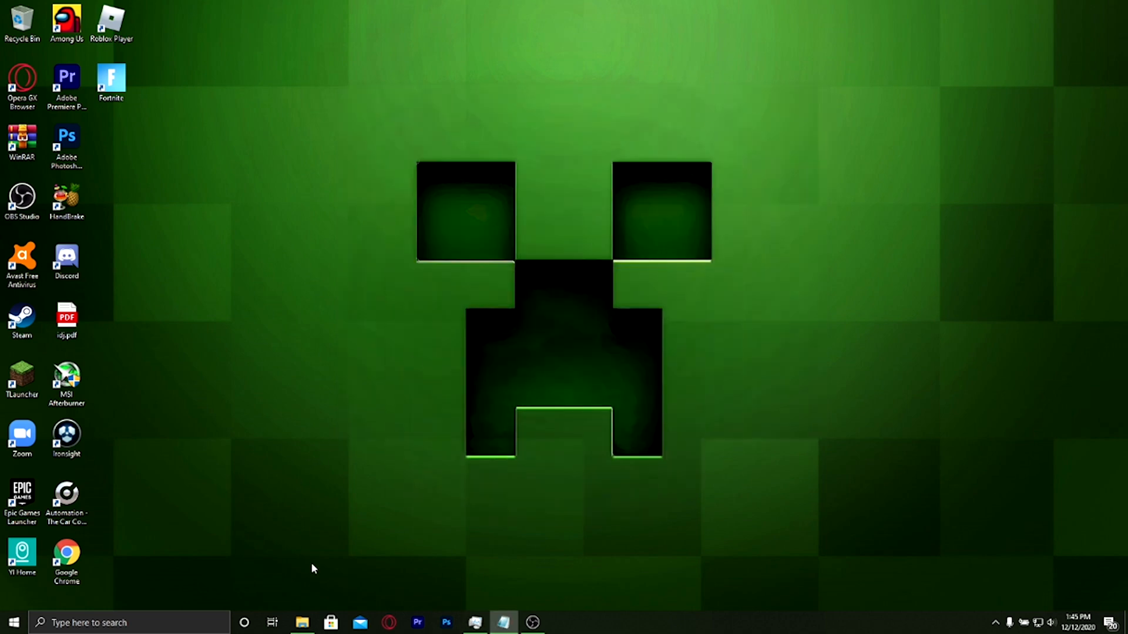
Look over the local and network drives under This PC in File Explorer, and close the window
{"action": "left_click", "coordinate": [302, 623]}
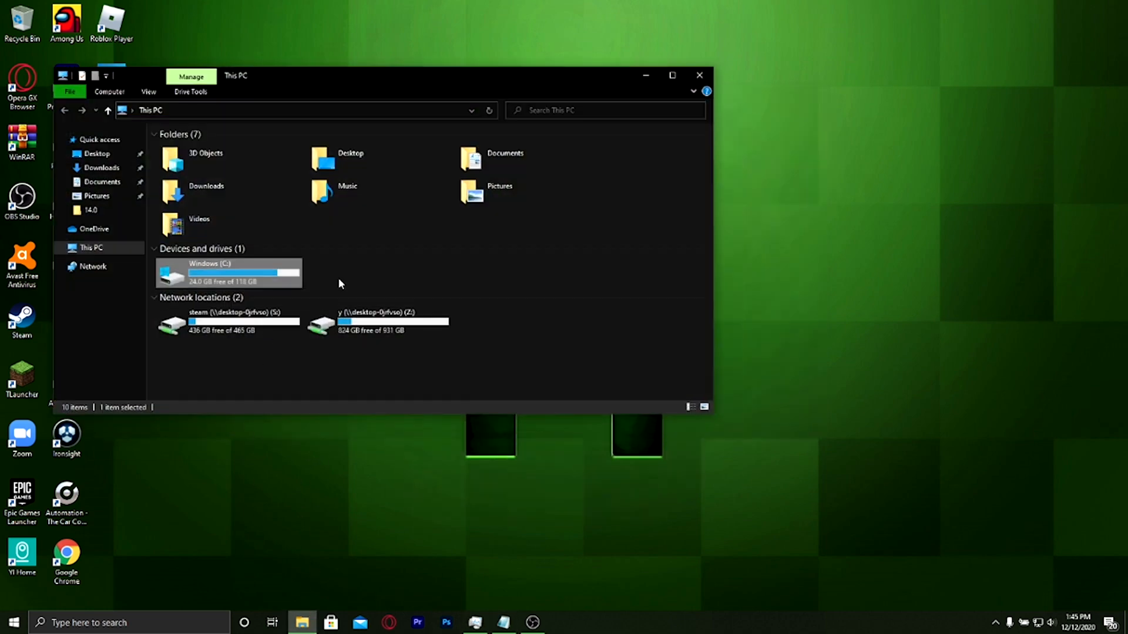
{"action": "left_click", "coordinate": [655, 80]}
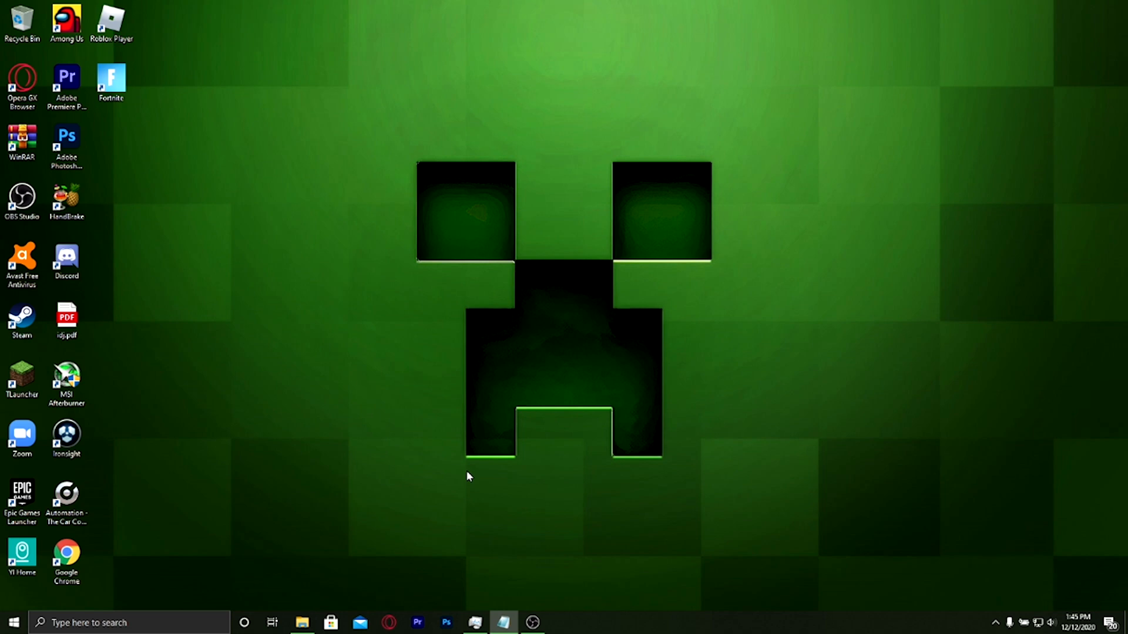
{"action": "left_click", "coordinate": [313, 620]}
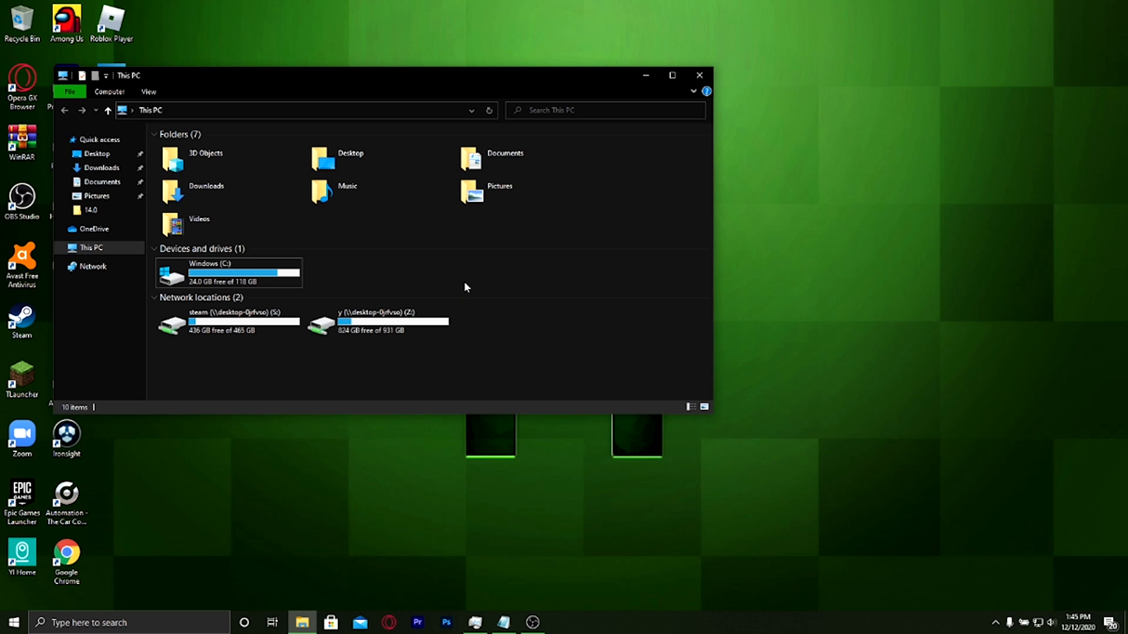
{"action": "left_click_drag", "start_coordinate": [464, 282], "coordinate": [159, 282]}
{"action": "left_click_drag", "start_coordinate": [345, 286], "coordinate": [247, 282]}
{"action": "left_click", "coordinate": [318, 280]}
{"action": "left_click_drag", "start_coordinate": [376, 359], "coordinate": [261, 339]}
{"action": "left_click", "coordinate": [274, 339]}
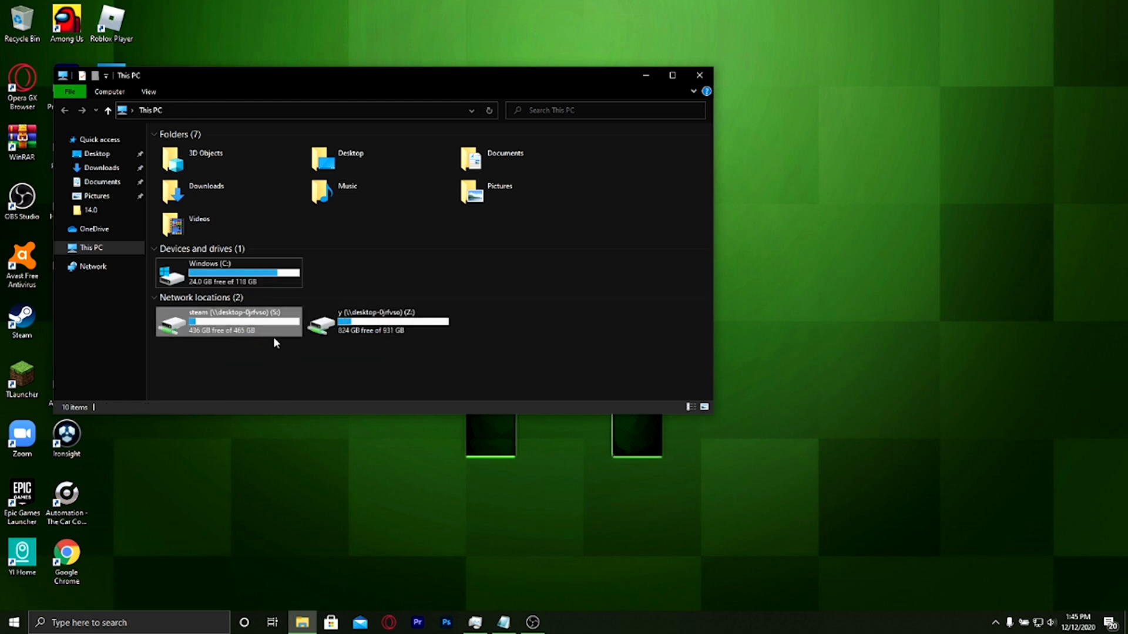
{"action": "left_click", "coordinate": [273, 336]}
{"action": "left_click", "coordinate": [269, 344]}
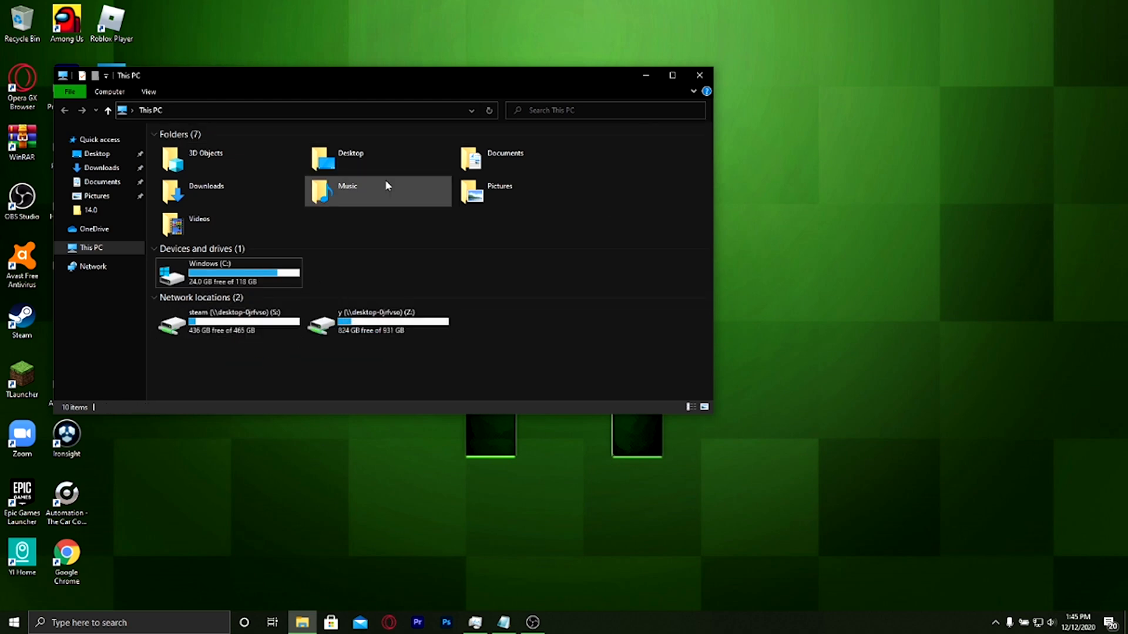
{"action": "left_click", "coordinate": [700, 75]}
Find This PC with a Windows search and open it
{"action": "left_click", "coordinate": [117, 623]}
{"action": "type", "text": "this"}
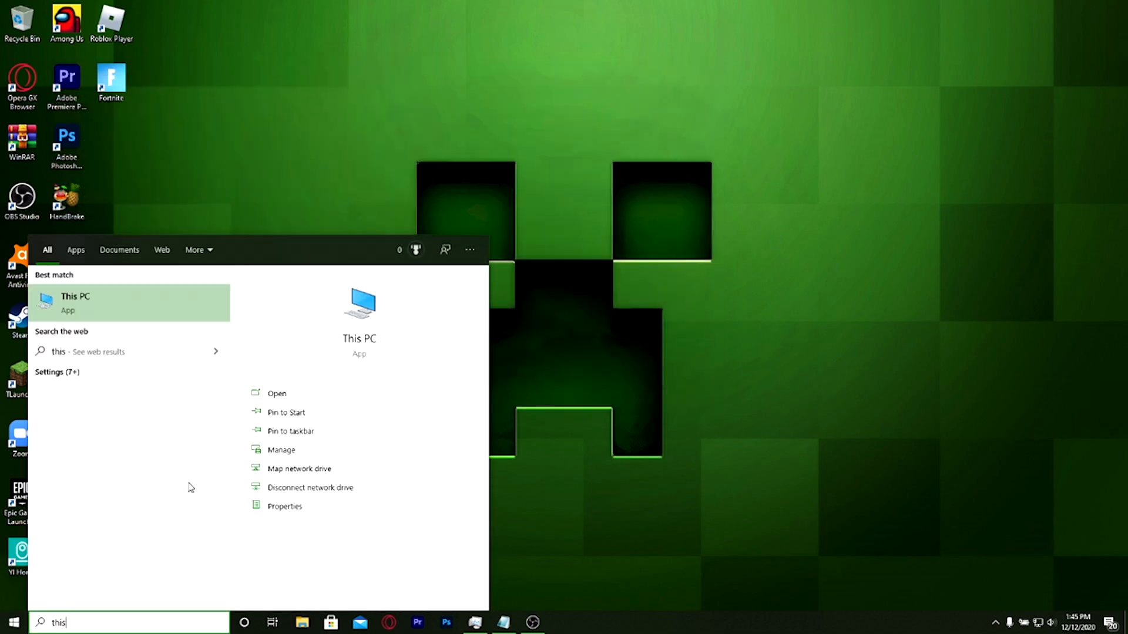
{"action": "left_click", "coordinate": [122, 294]}
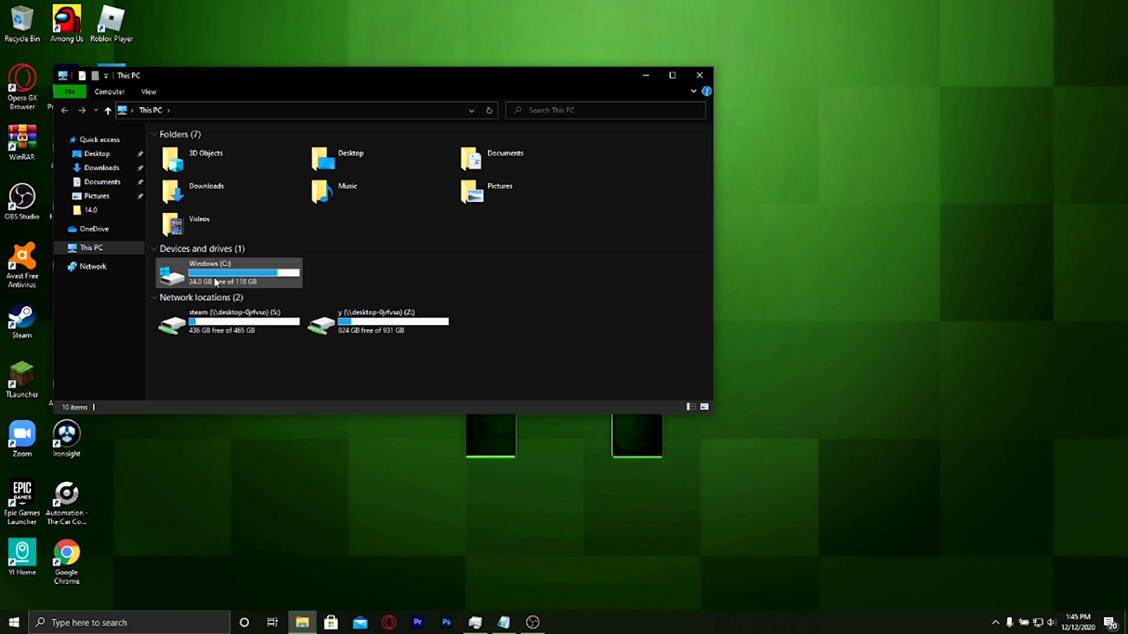
View the error-checking and optimization tools in the Windows (C:) drive's properties, and close both windows
{"action": "right_click", "coordinate": [167, 280]}
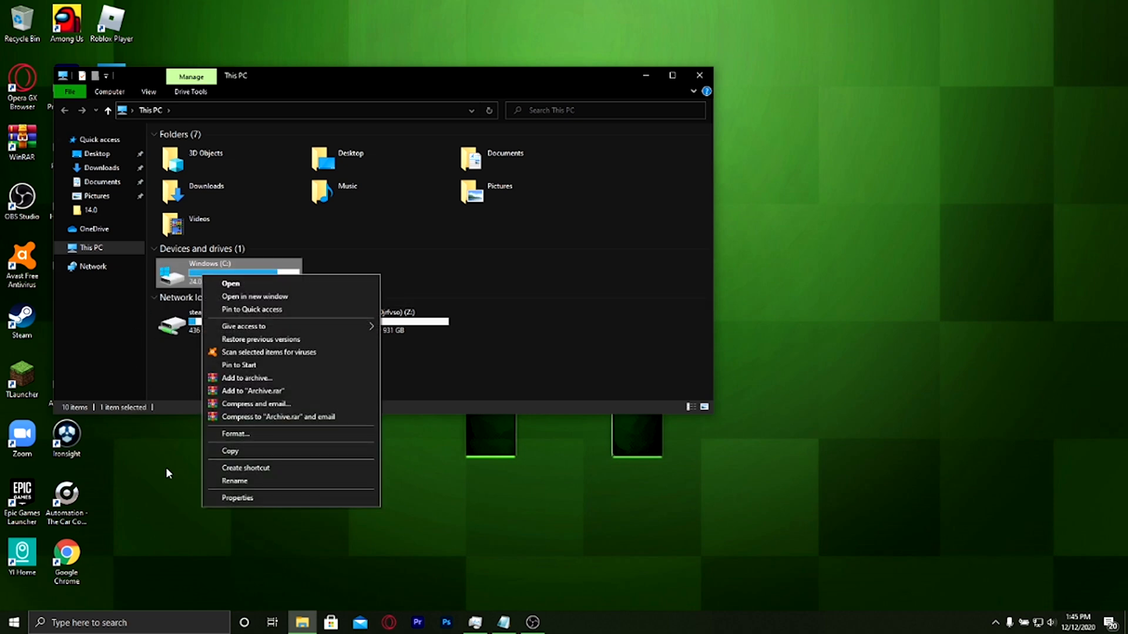
{"action": "left_click", "coordinate": [237, 497]}
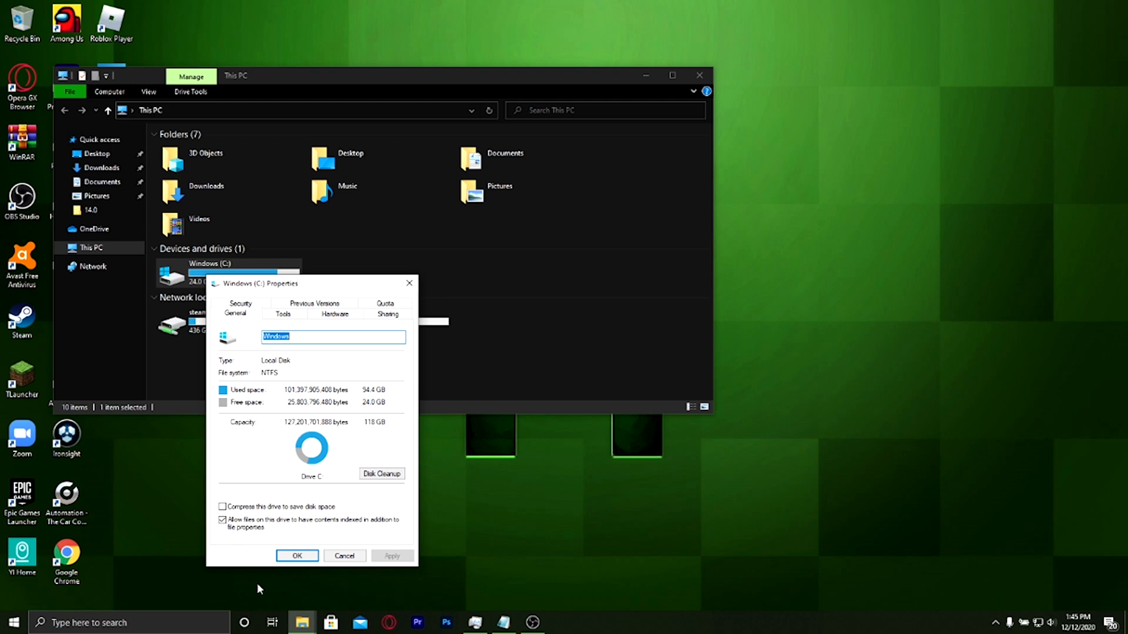
{"action": "left_click", "coordinate": [292, 316]}
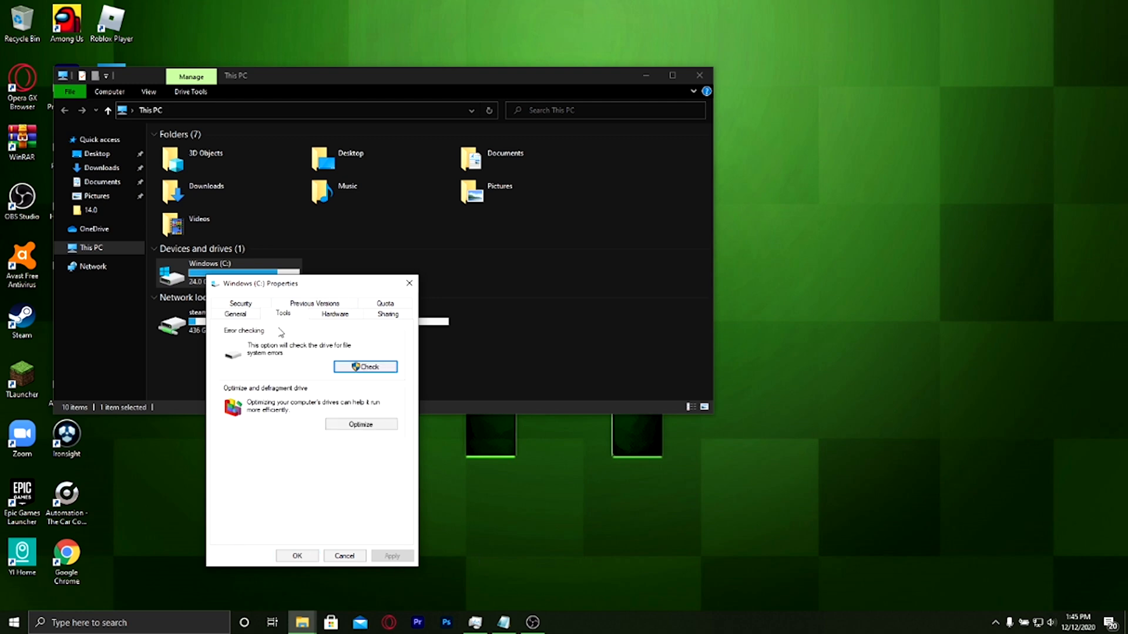
{"action": "left_click", "coordinate": [406, 288]}
{"action": "left_click", "coordinate": [699, 75]}
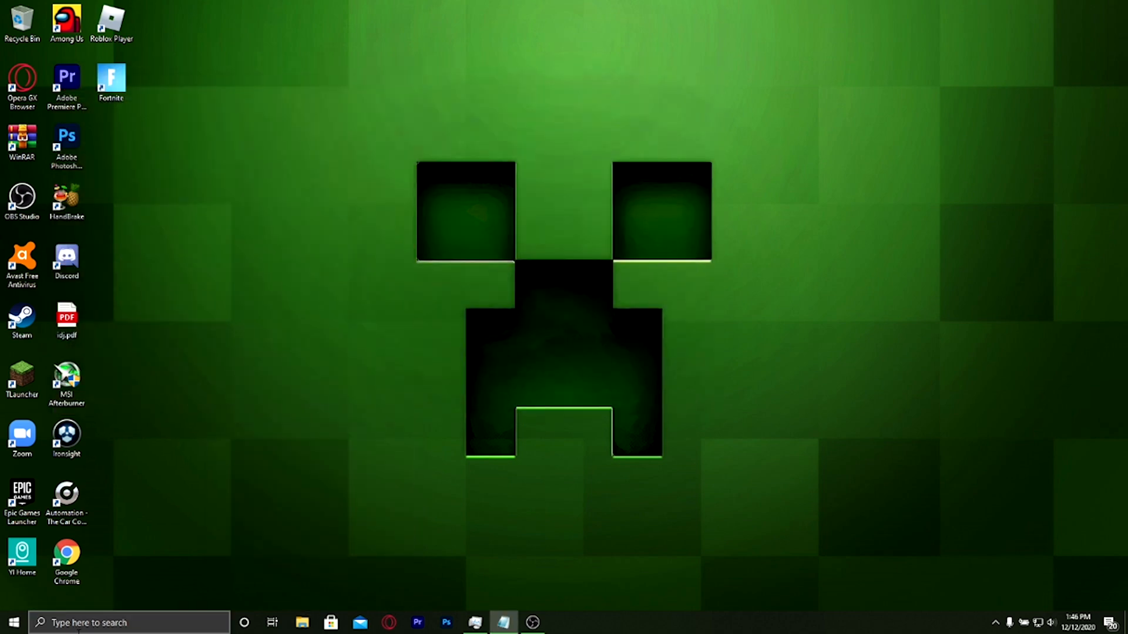
Search Windows for "opt" and open Defragment and Optimize Drives
{"action": "left_click", "coordinate": [78, 627]}
{"action": "type", "text": "op"}
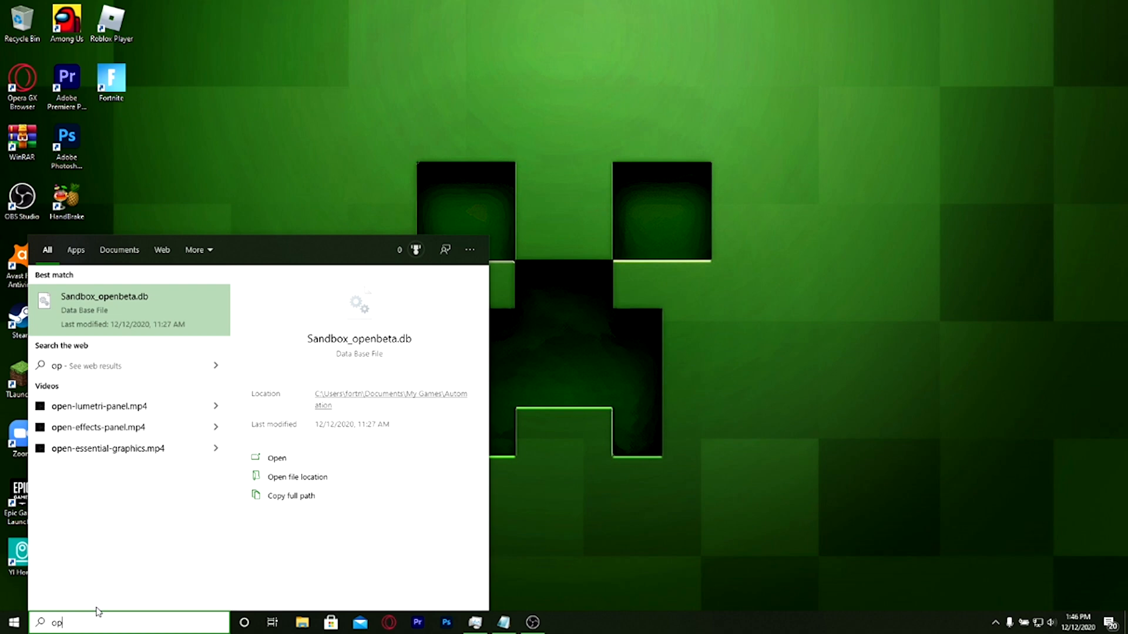
{"action": "type", "text": "t"}
{"action": "key", "text": "Return"}
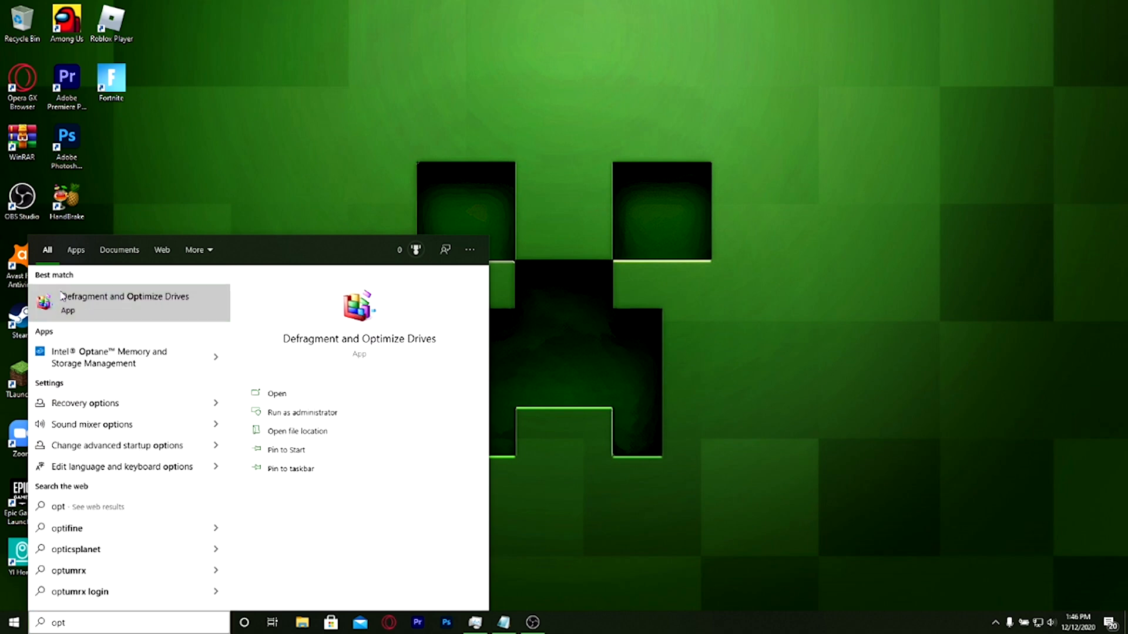
Optimize the Windows (C:) drive and close the Optimize Drives window
{"action": "mouse_move", "coordinate": [573, 176]}
{"action": "left_mouse_down"}
{"action": "mouse_move", "coordinate": [474, 116]}
{"action": "mouse_move", "coordinate": [516, 139]}
{"action": "mouse_move", "coordinate": [534, 260]}
{"action": "mouse_move", "coordinate": [552, 183]}
{"action": "left_mouse_up"}
{"action": "left_click", "coordinate": [531, 624]}
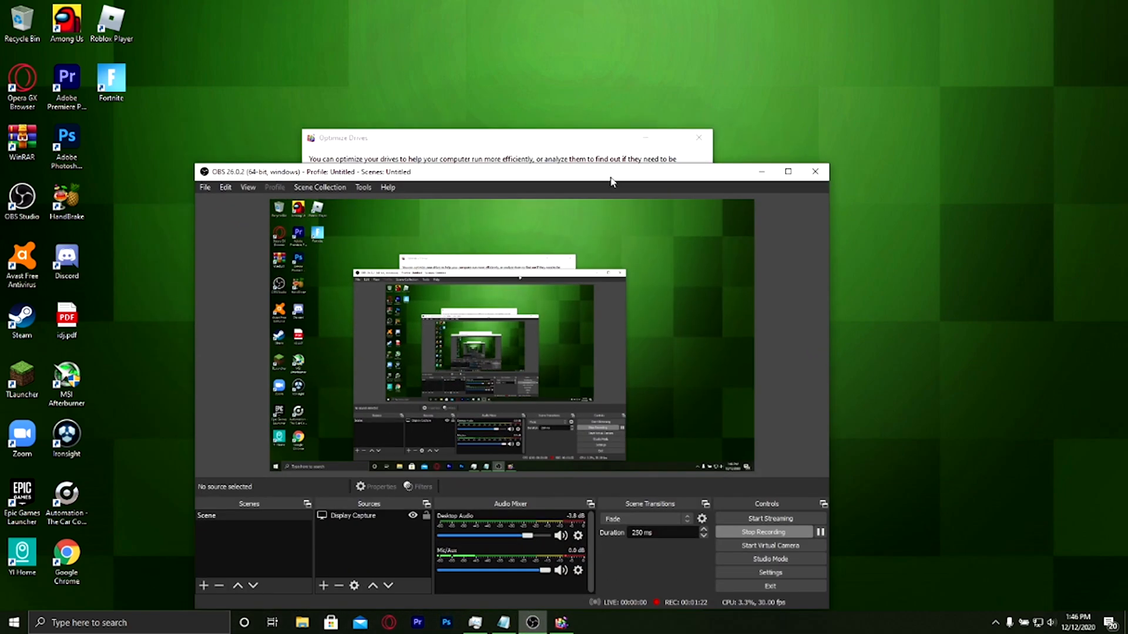
{"action": "left_click", "coordinate": [763, 172]}
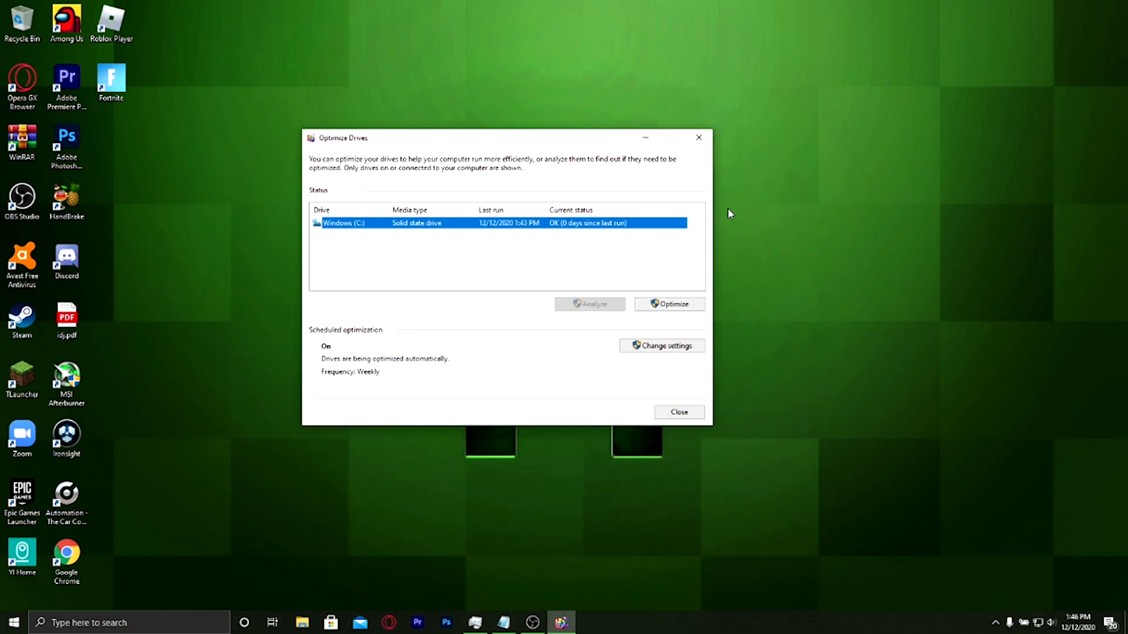
{"action": "left_click", "coordinate": [658, 304]}
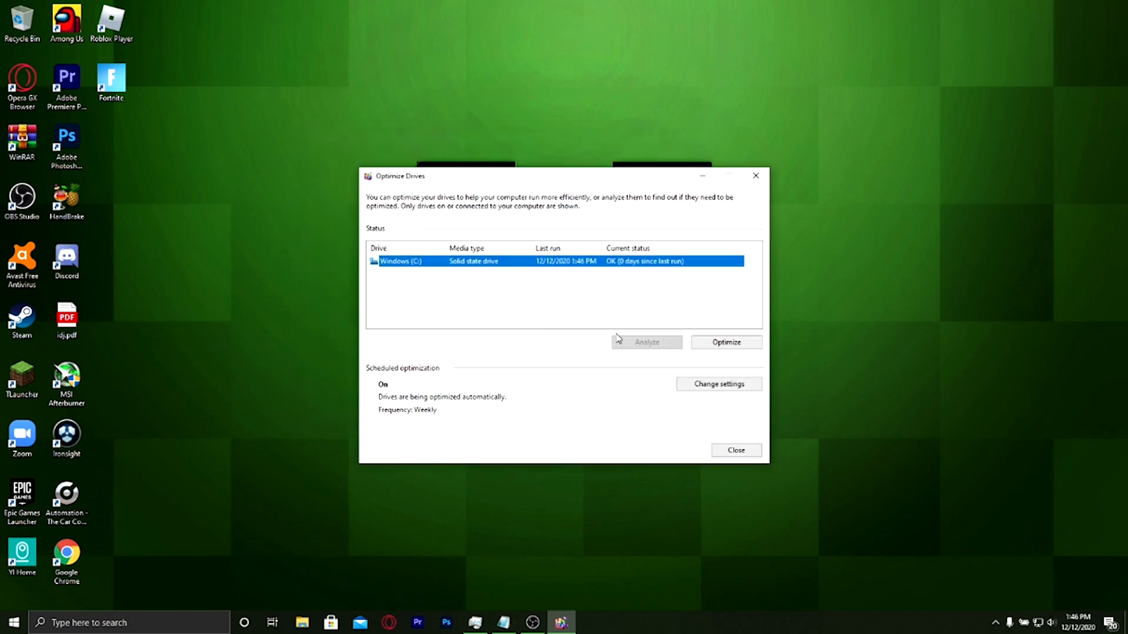
{"action": "left_click", "coordinate": [755, 176]}
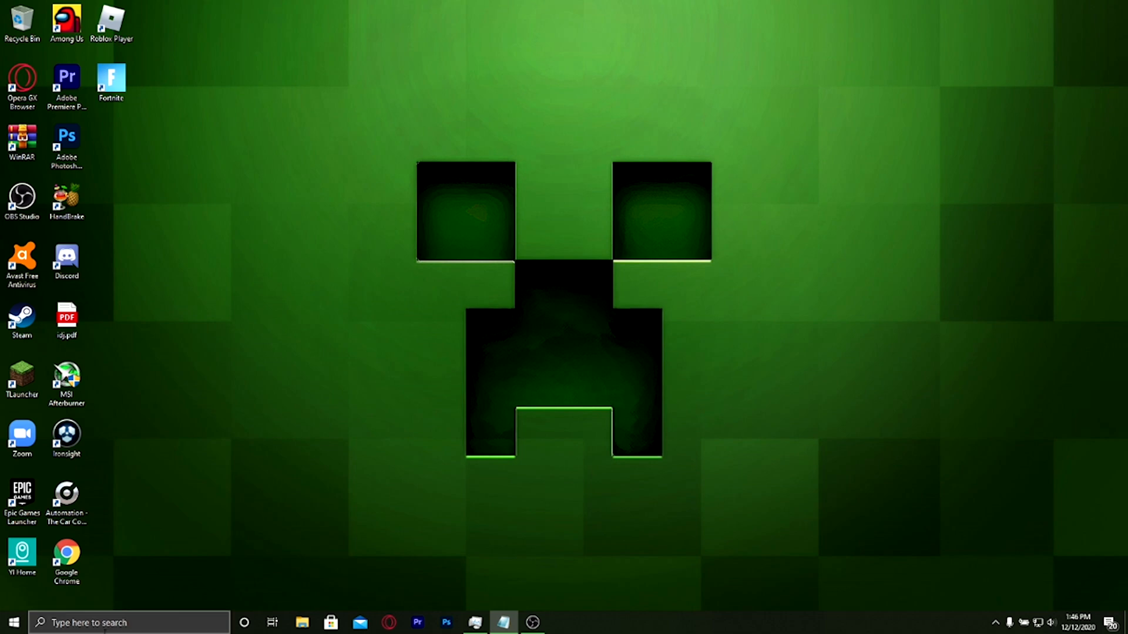
Search Windows for "serv" and open the Services app
{"action": "left_click", "coordinate": [105, 627]}
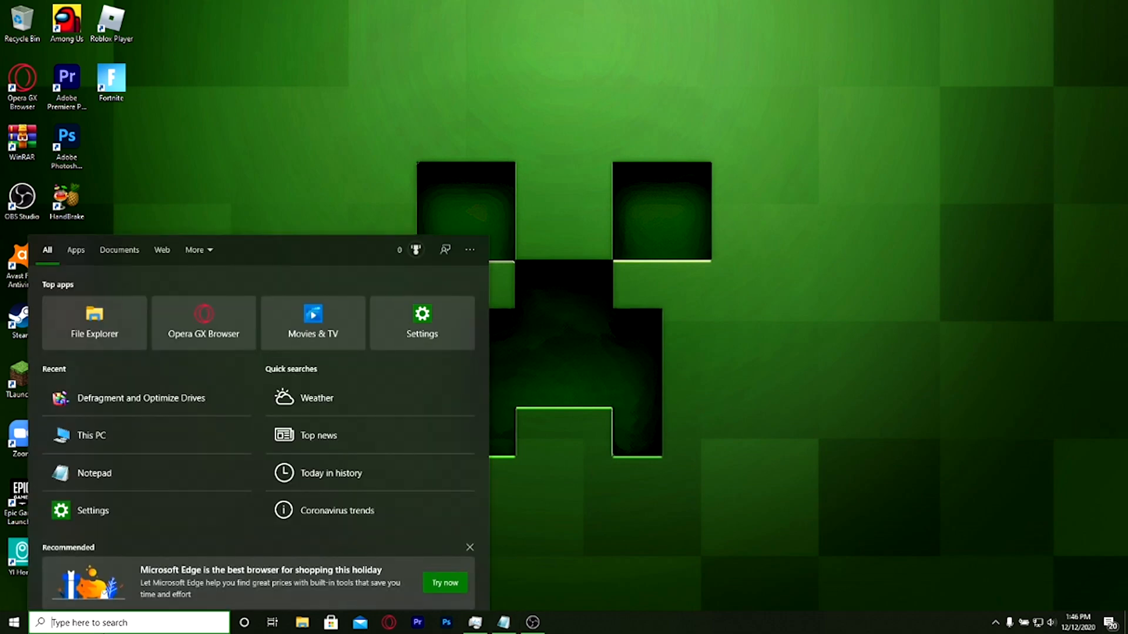
{"action": "type", "text": "serve"}
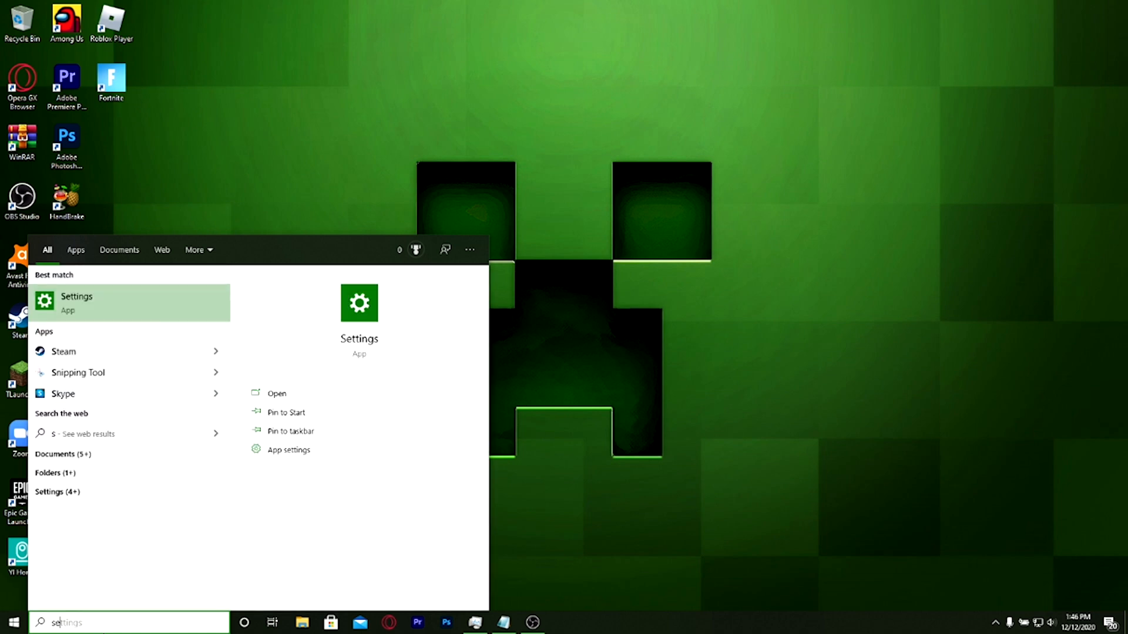
{"action": "type", "text": "r"}
{"action": "key", "text": "BackSpace"}
{"action": "key", "text": "BackSpace"}
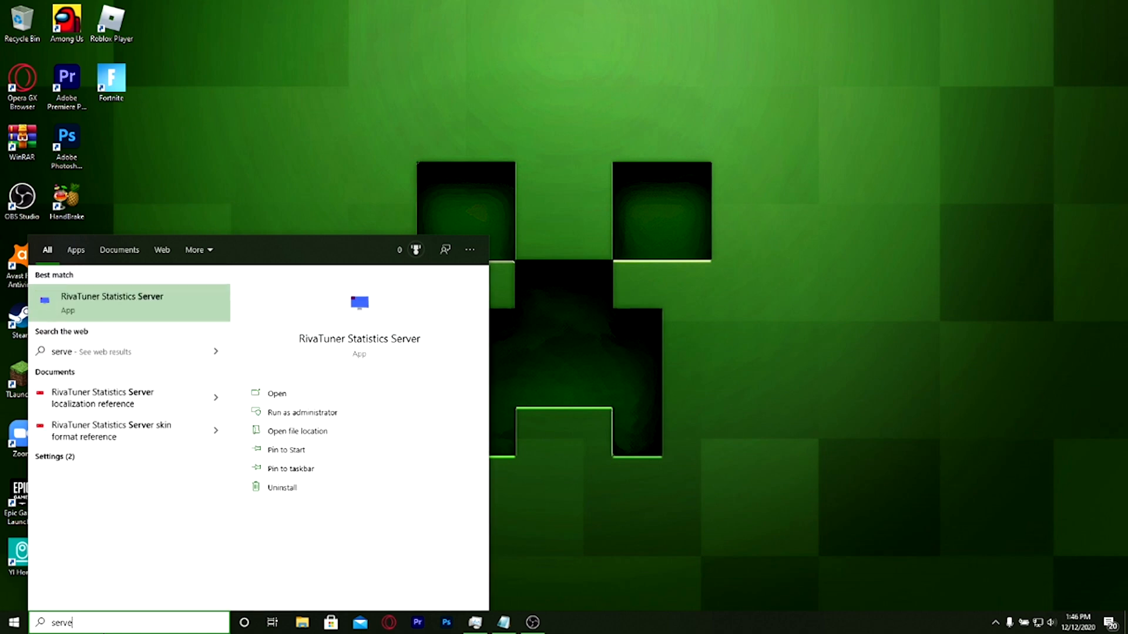
{"action": "left_click", "coordinate": [280, 394]}
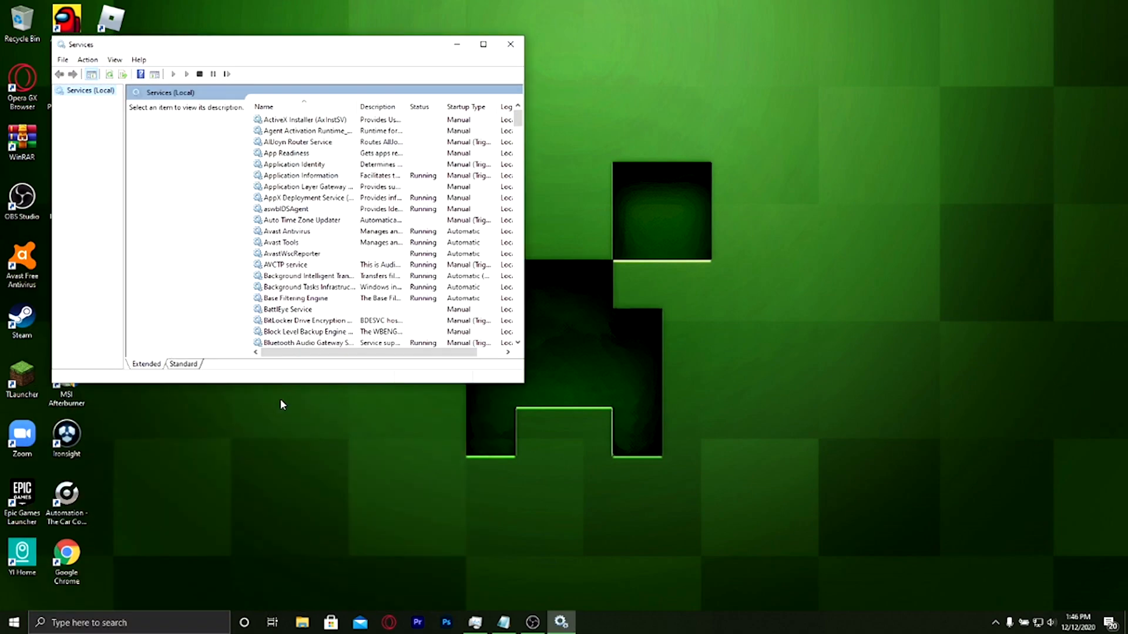
Find the Windows Search service in the list and stop it
{"action": "scroll", "coordinate": [352, 293], "scroll_direction": "down", "scroll_amount": 5}
{"action": "left_click_drag", "start_coordinate": [518, 134], "coordinate": [518, 312]}
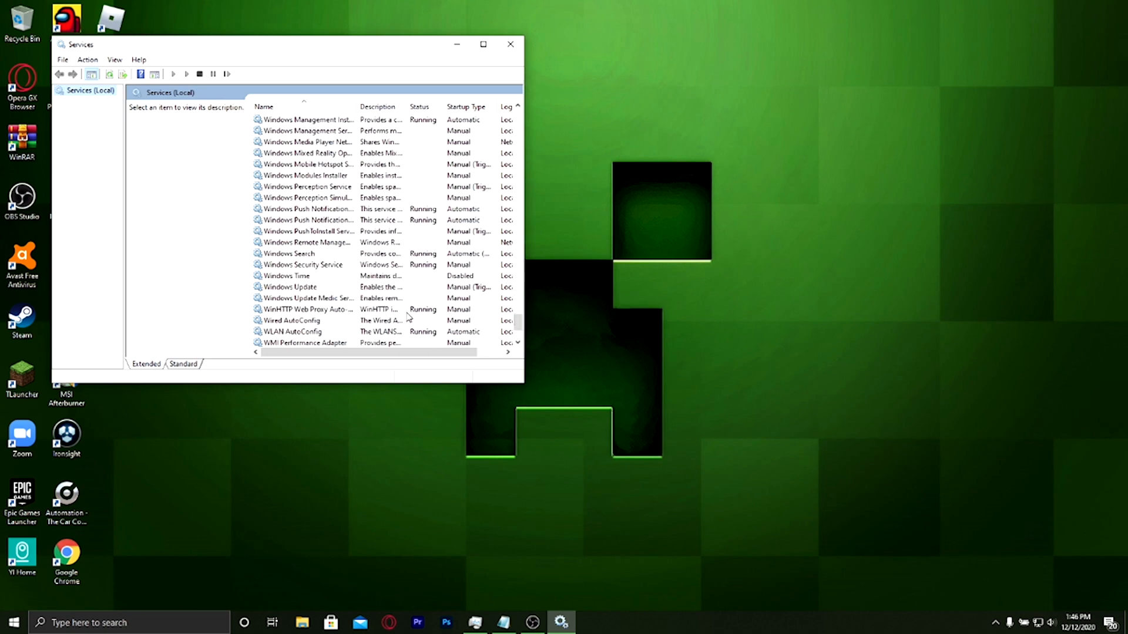
{"action": "left_click", "coordinate": [342, 255]}
{"action": "right_click", "coordinate": [342, 255]}
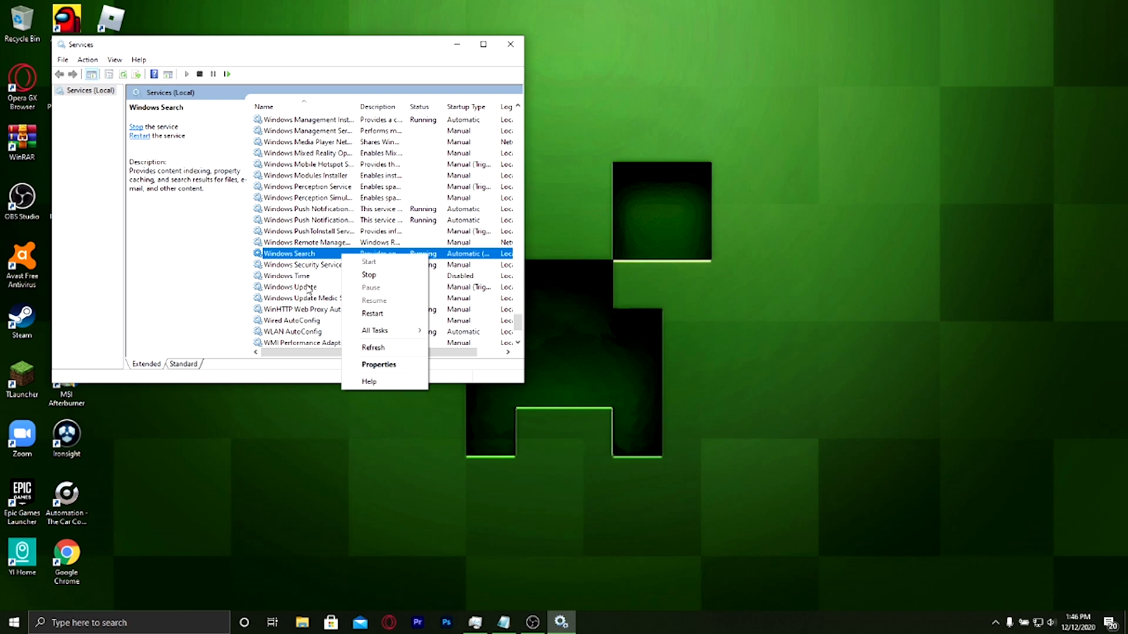
{"action": "left_click", "coordinate": [369, 274]}
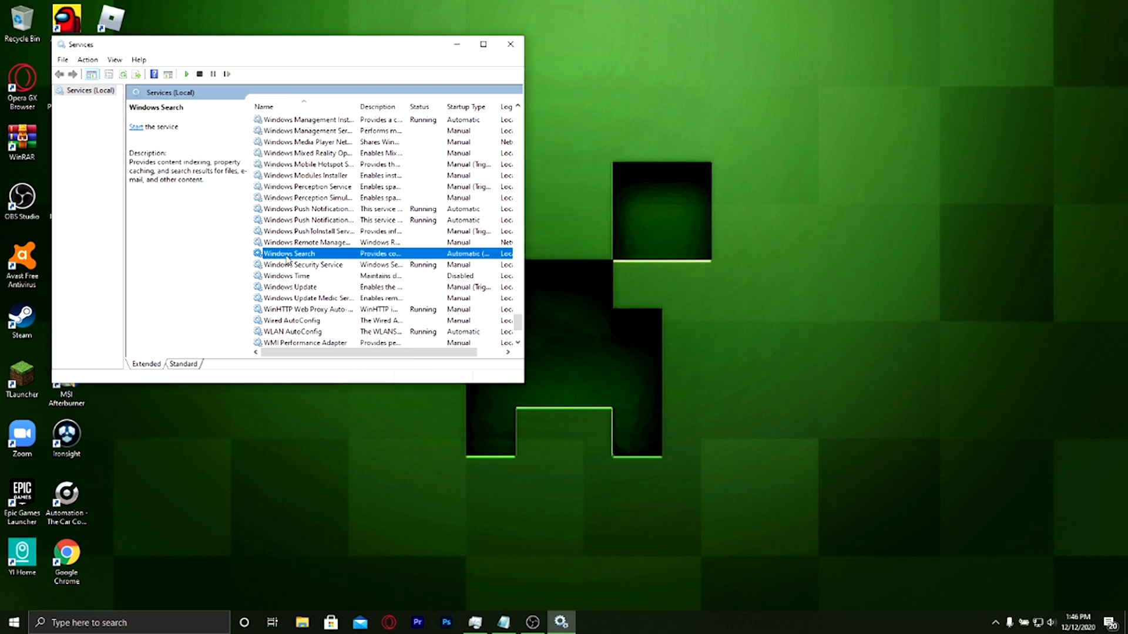
Set the Windows Search service's startup type to Disabled in its properties
{"action": "right_click", "coordinate": [287, 256]}
{"action": "left_click", "coordinate": [329, 365]}
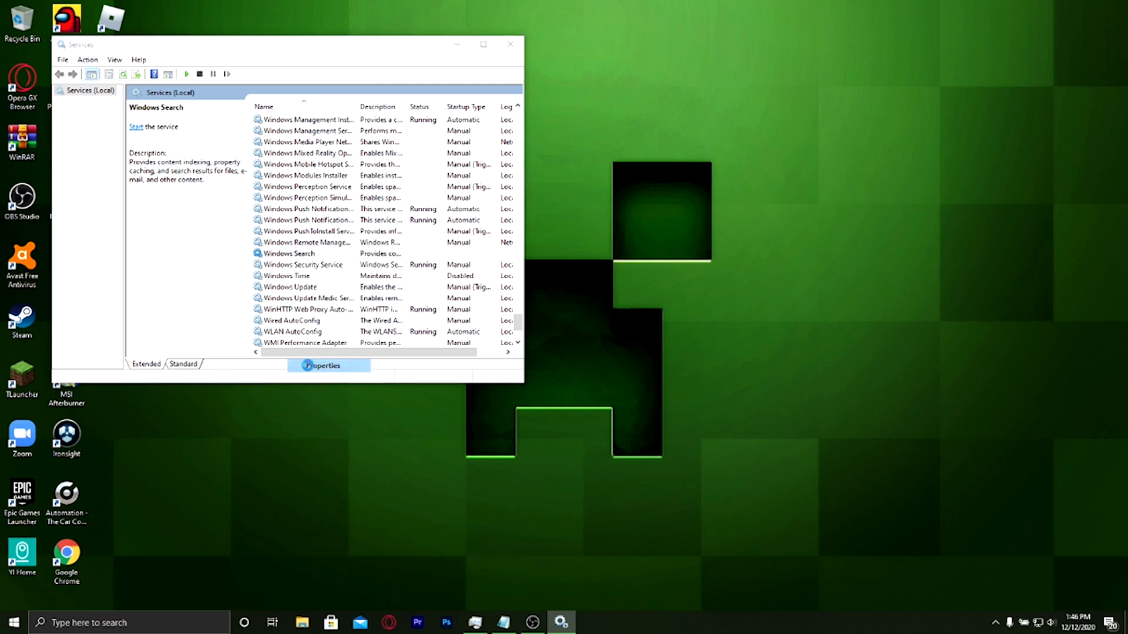
{"action": "left_click", "coordinate": [266, 208]}
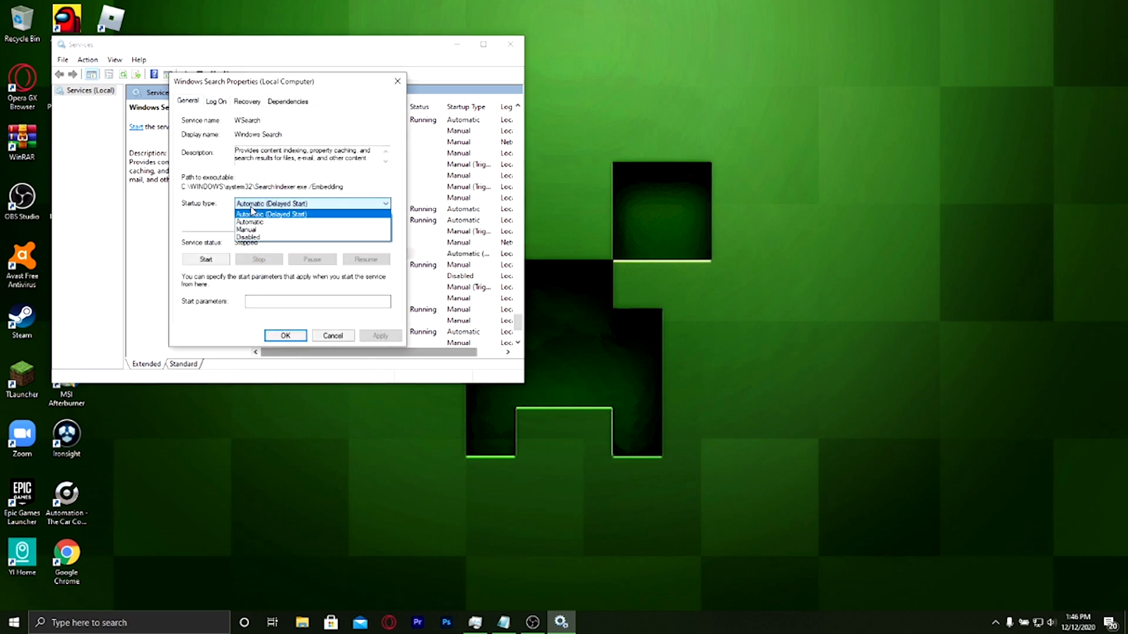
{"action": "left_click", "coordinate": [250, 236]}
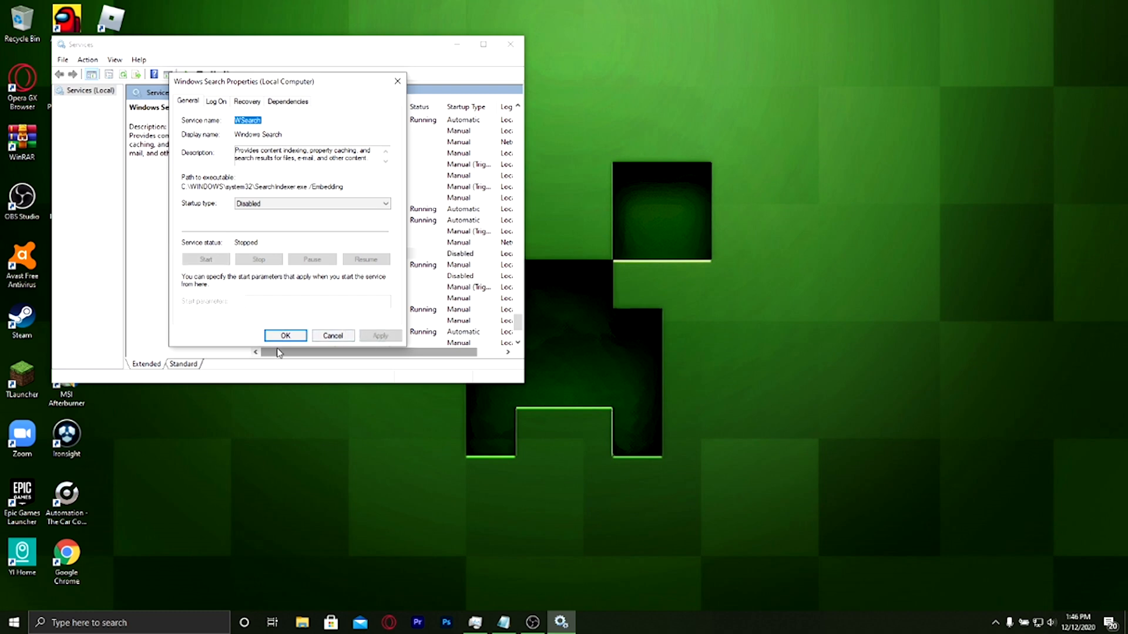
{"action": "left_click", "coordinate": [286, 336]}
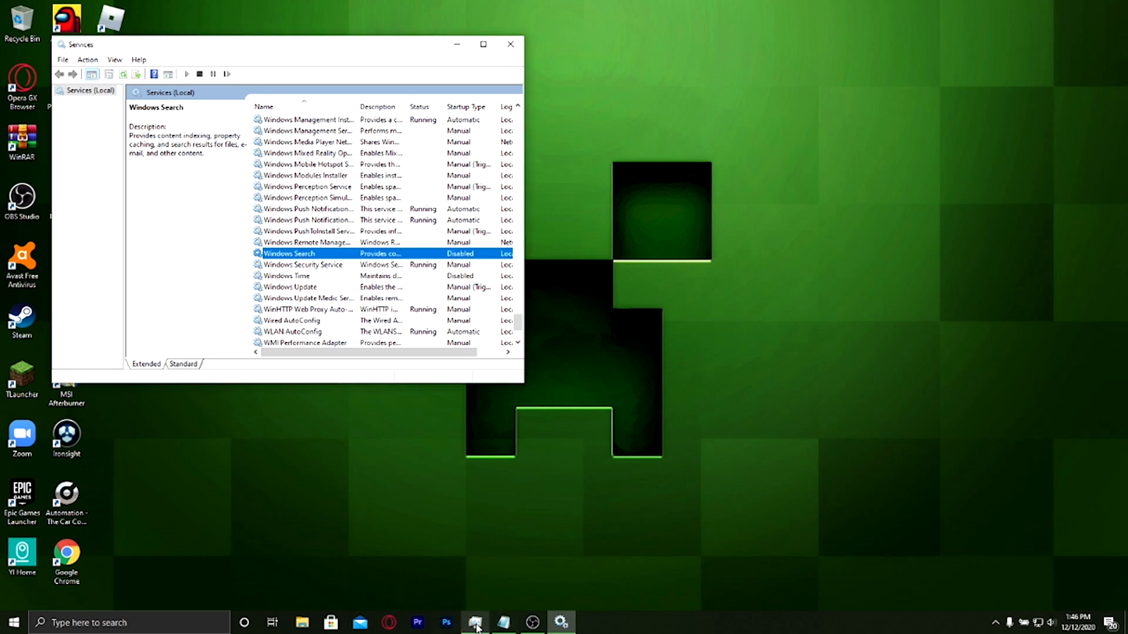
Switch to Task Manager, review the running processes and their resource usage, and minimize it
{"action": "left_click", "coordinate": [475, 624]}
{"action": "scroll", "coordinate": [536, 283], "scroll_direction": "down", "scroll_amount": 5}
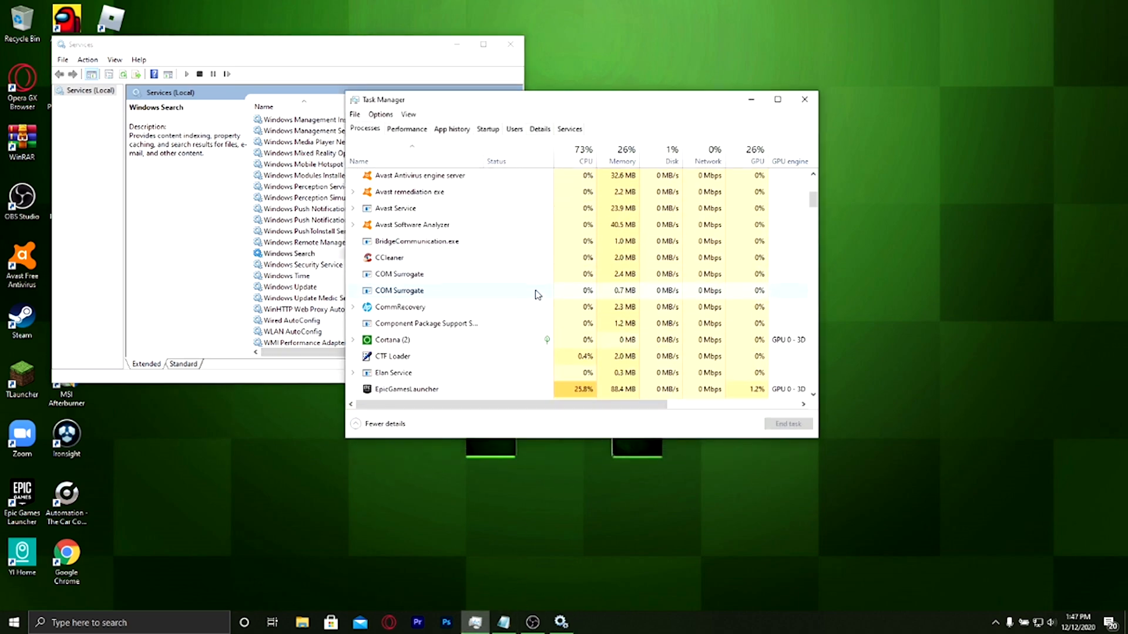
{"action": "scroll", "coordinate": [552, 288], "scroll_direction": "up", "scroll_amount": 5}
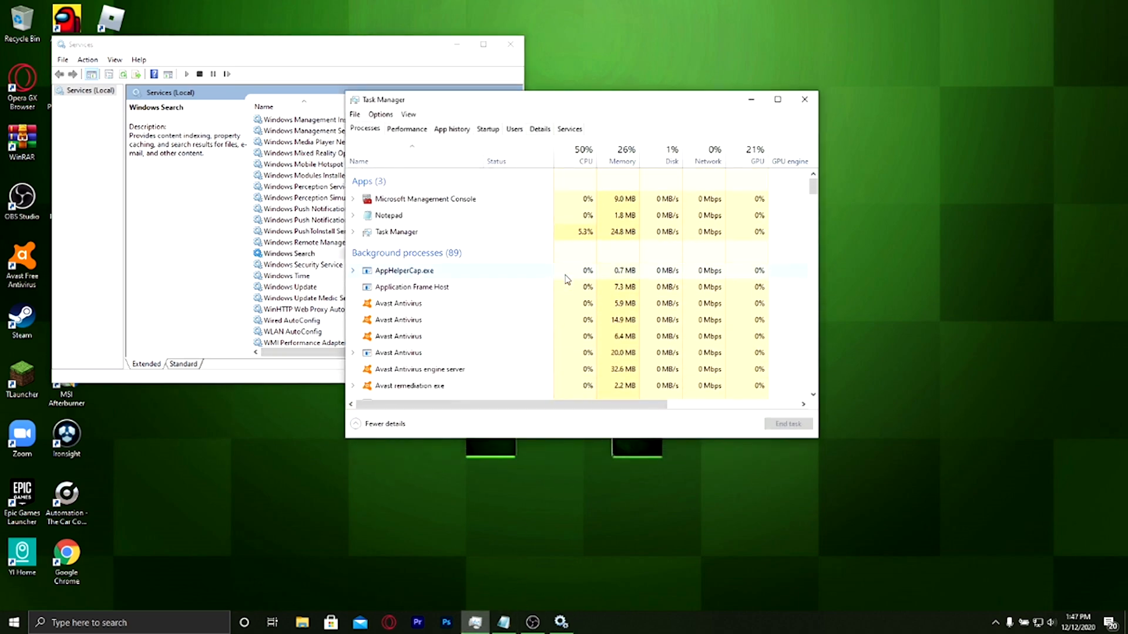
{"action": "left_click", "coordinate": [751, 100]}
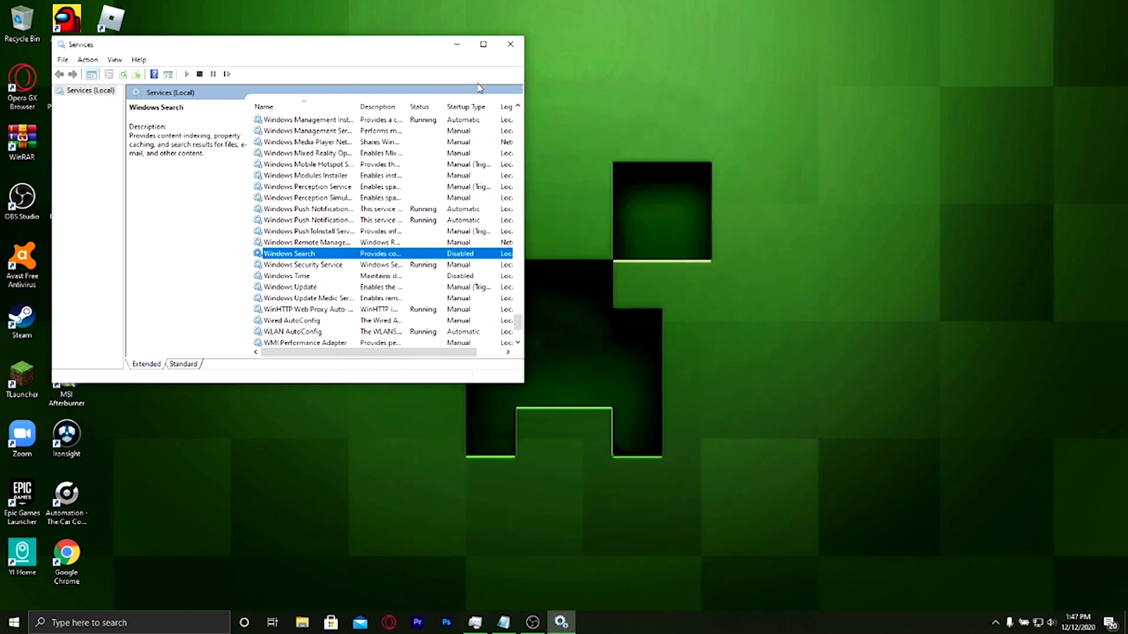
Close the Services window and return to the empty desktop
{"action": "left_click", "coordinate": [511, 44]}
{"action": "left_click", "coordinate": [88, 624]}
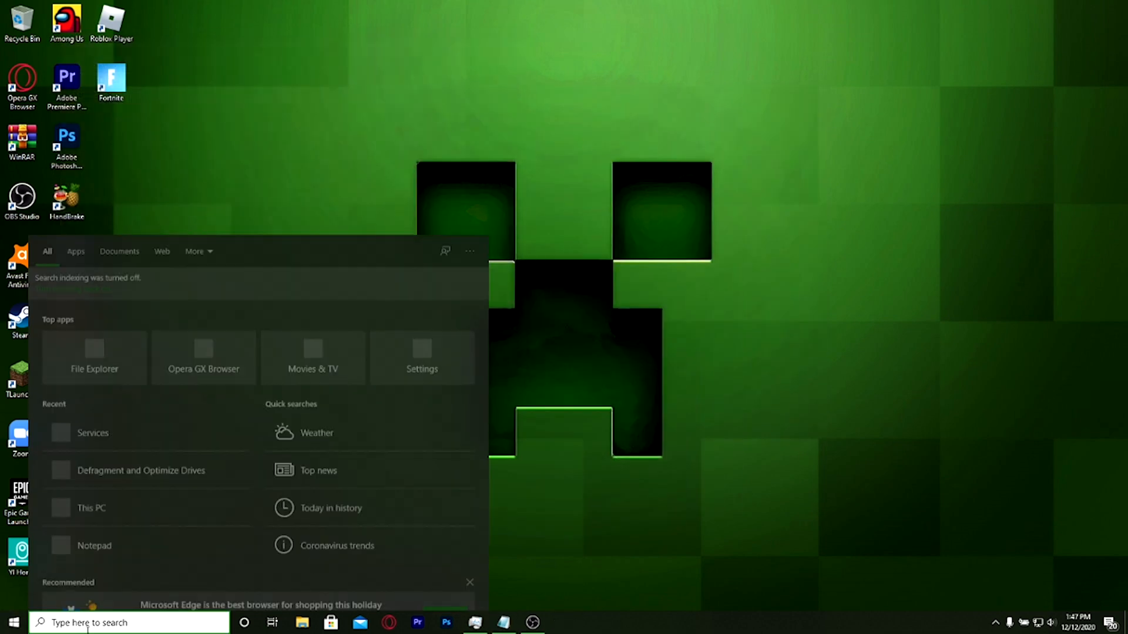
{"action": "left_click", "coordinate": [496, 495]}
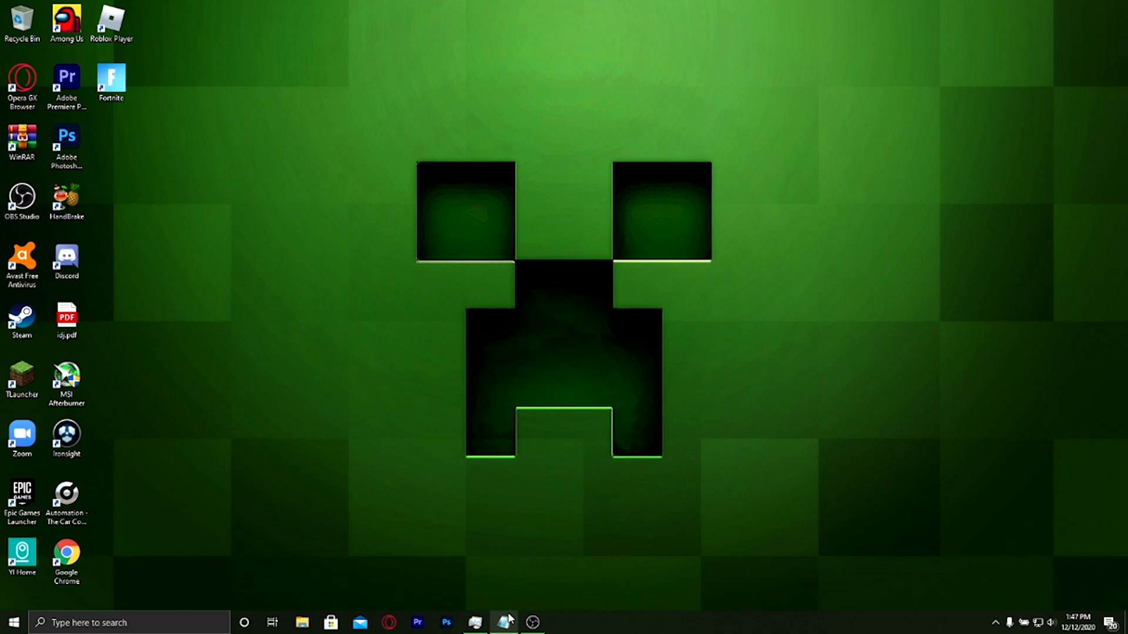
Search for cmd, open Command Prompt as administrator, and move its window to the middle of the desktop
{"action": "mouse_move", "coordinate": [509, 618]}
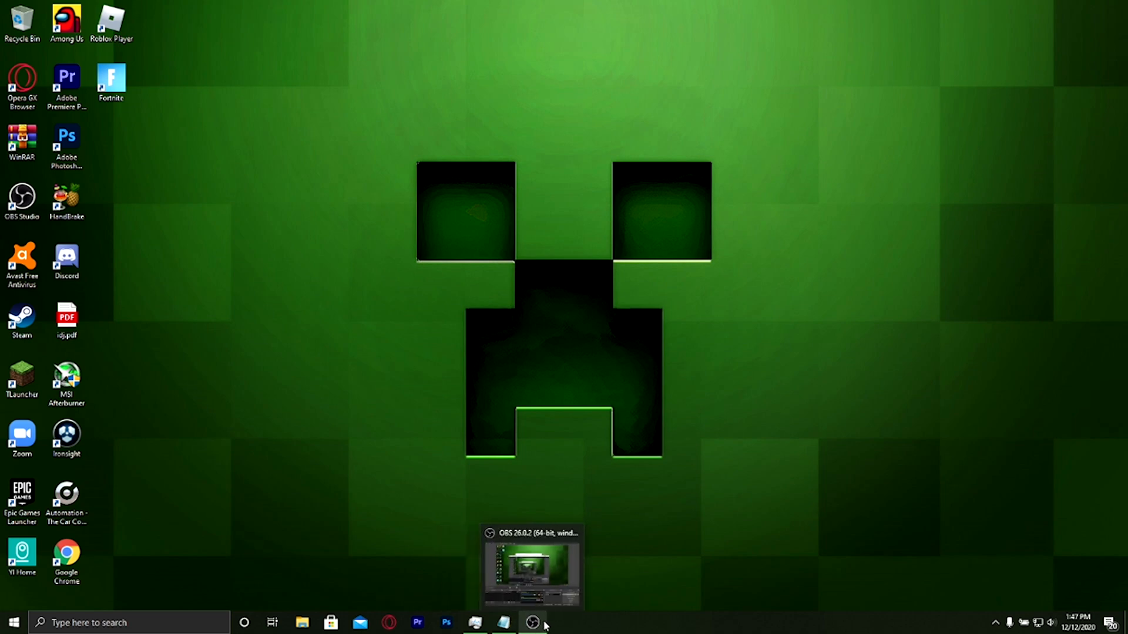
{"action": "left_click", "coordinate": [123, 622]}
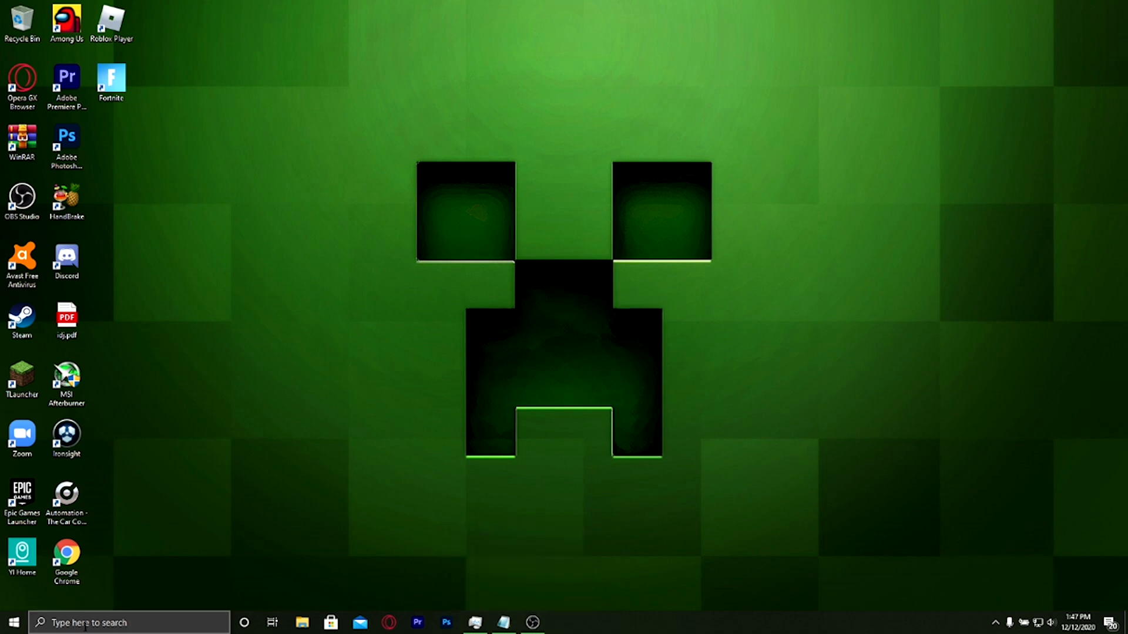
{"action": "type", "text": "cmf"}
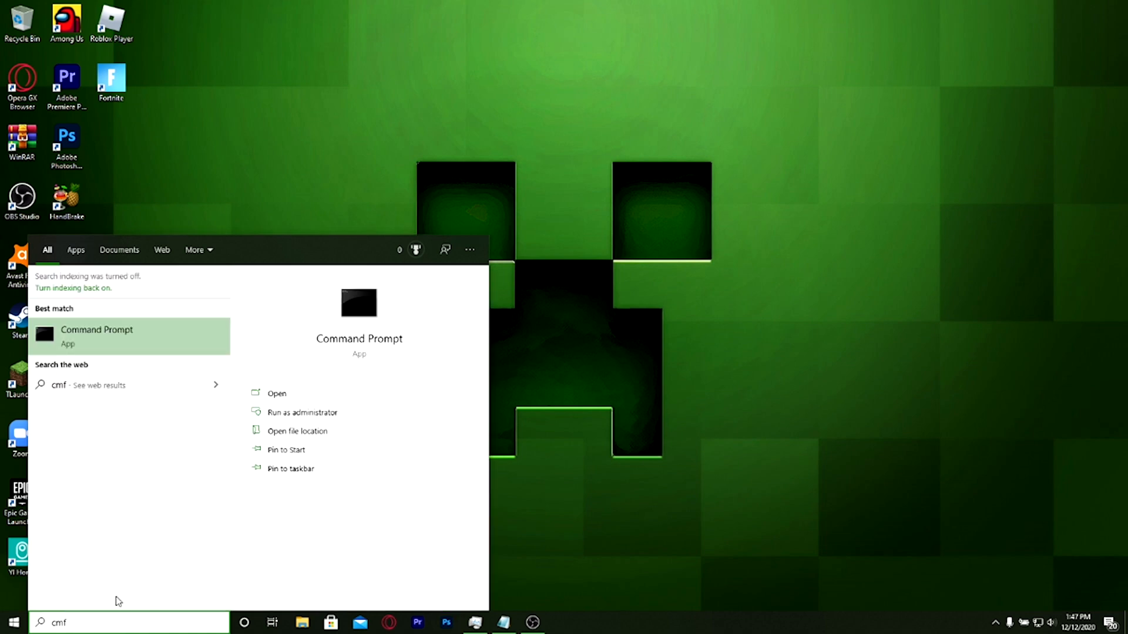
{"action": "key", "text": "BackSpace"}
{"action": "key", "text": "BackSpace"}
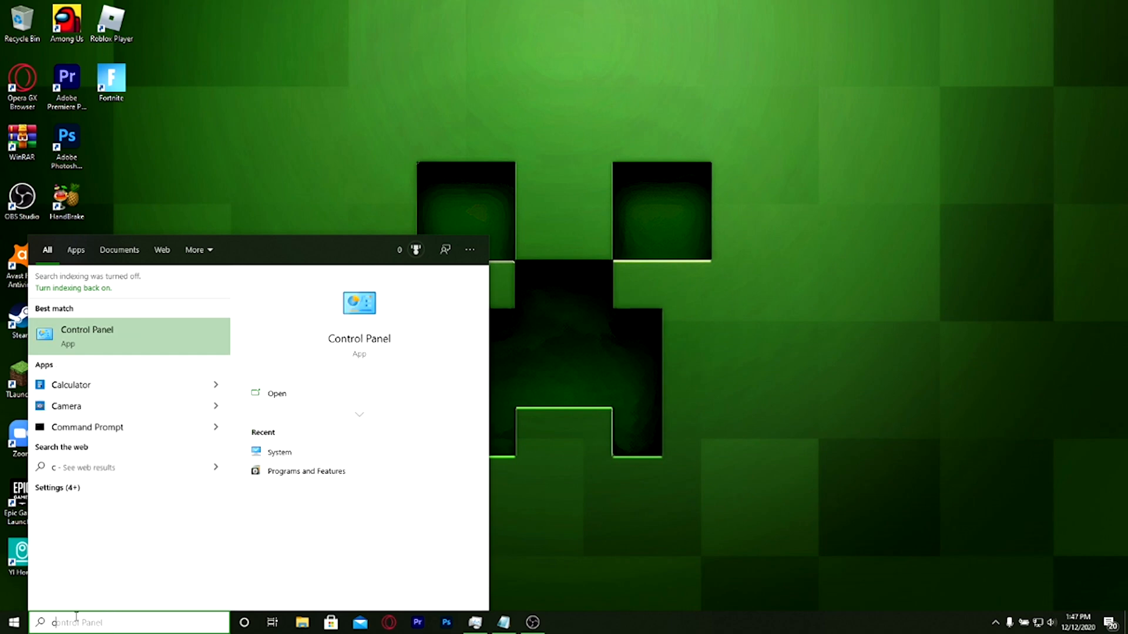
{"action": "type", "text": "md"}
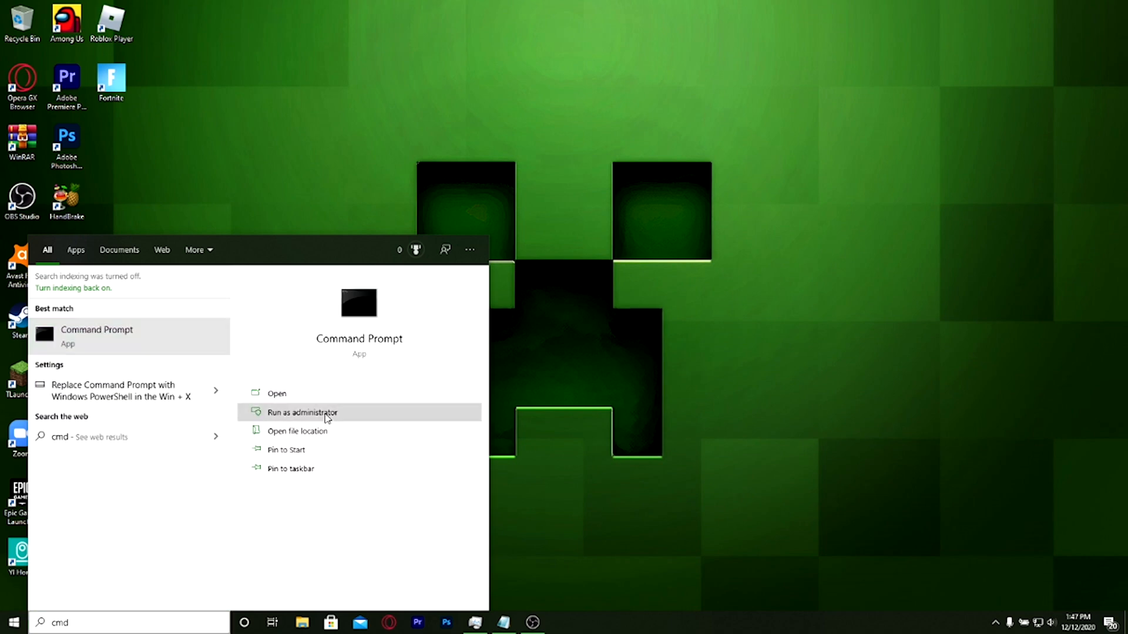
{"action": "left_click", "coordinate": [302, 412]}
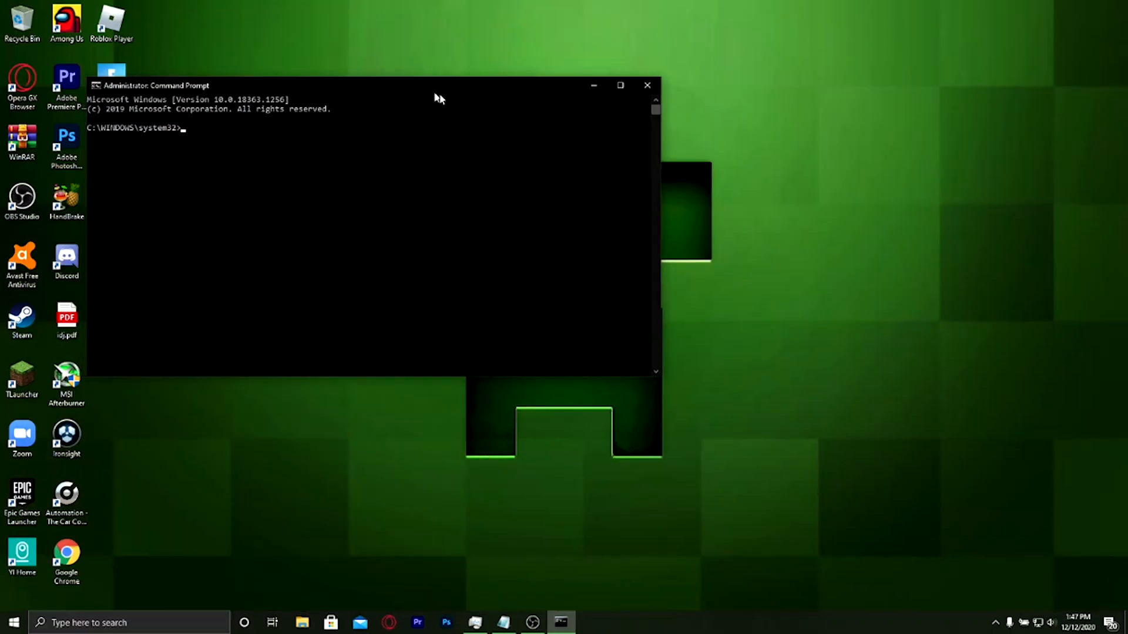
{"action": "left_click_drag", "start_coordinate": [435, 92], "coordinate": [697, 157]}
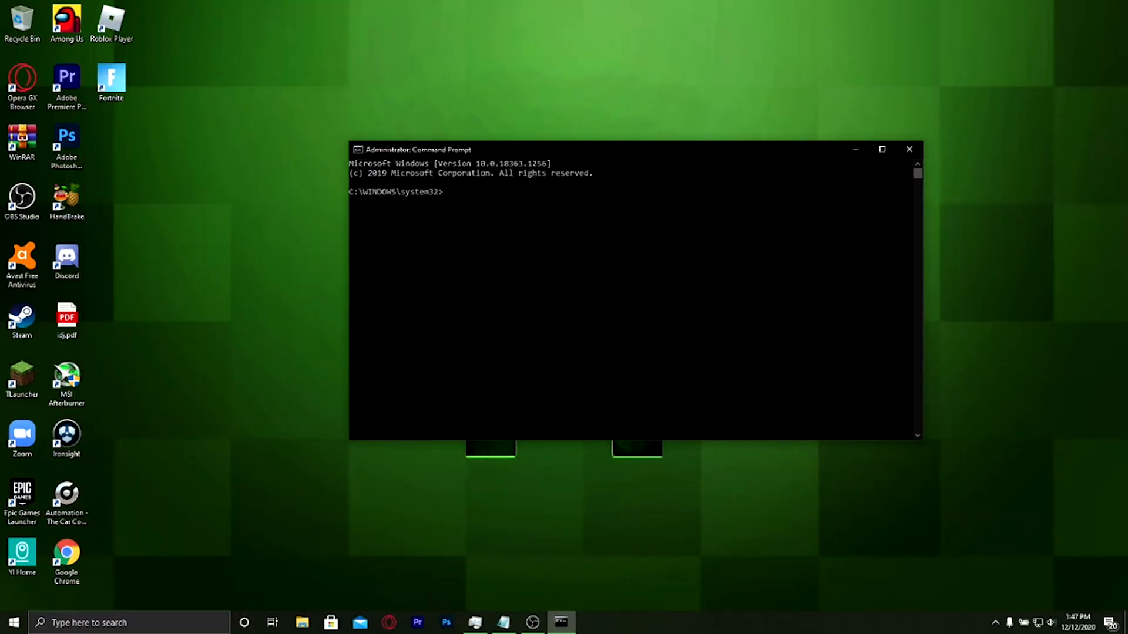
{"action": "left_click_drag", "start_coordinate": [414, 149], "coordinate": [357, 119]}
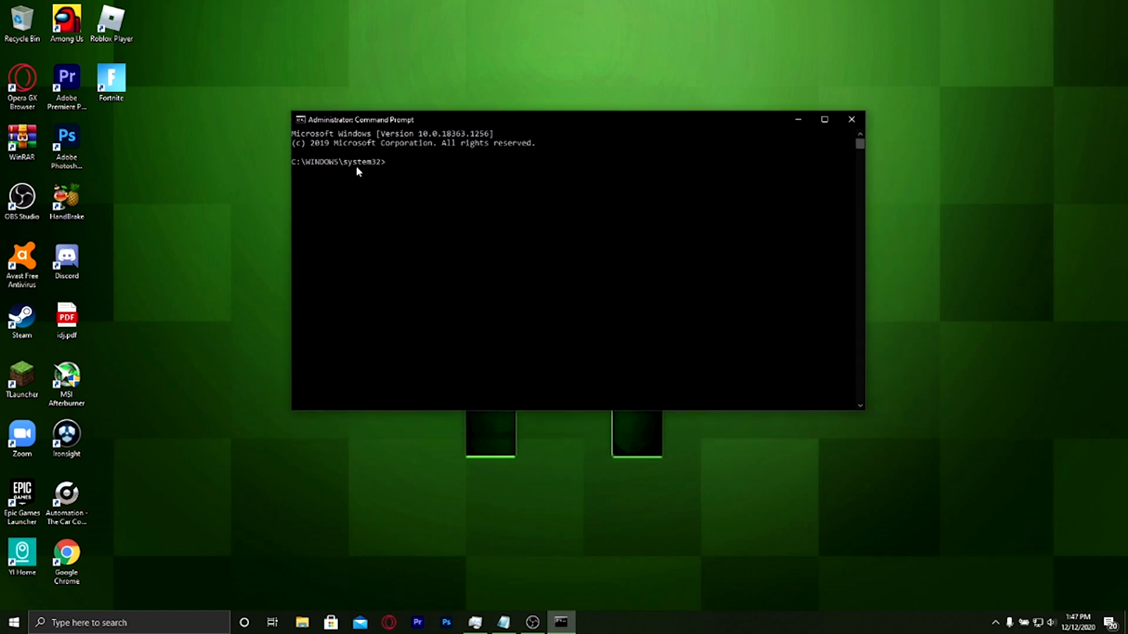
Try to run the chkdsk command without a drive letter or parameters
{"action": "mouse_move", "coordinate": [504, 622]}
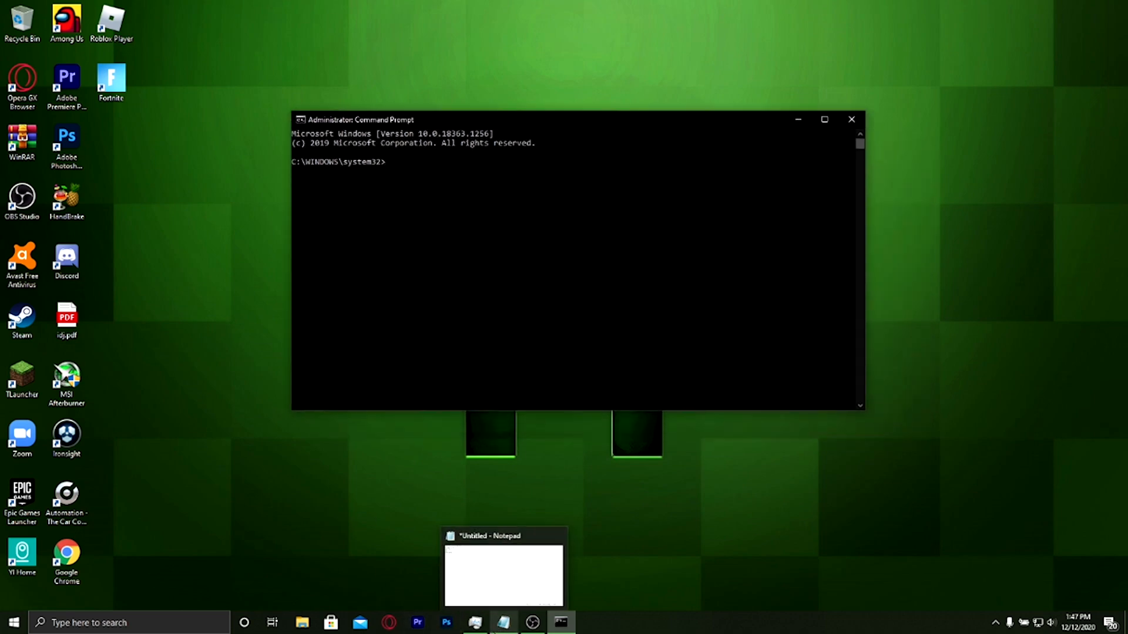
{"action": "type", "text": "chkdsk"}
{"action": "key", "text": "BackSpace"}
{"action": "key", "text": "BackSpace"}
{"action": "key", "text": "Return"}
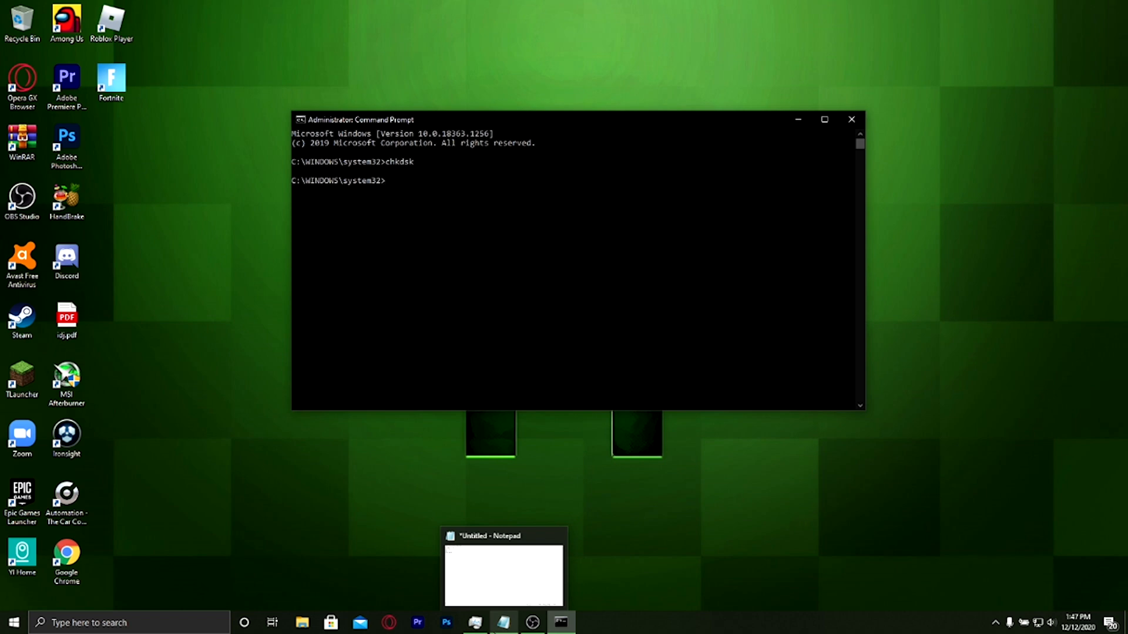
Run chkdsk c: /f, answer n to scheduling the check for the next restart, and close Command Prompt
{"action": "type", "text": "chl"}
{"action": "type", "text": "ds"}
{"action": "type", "text": "k c: /f"}
{"action": "key", "text": "Return"}
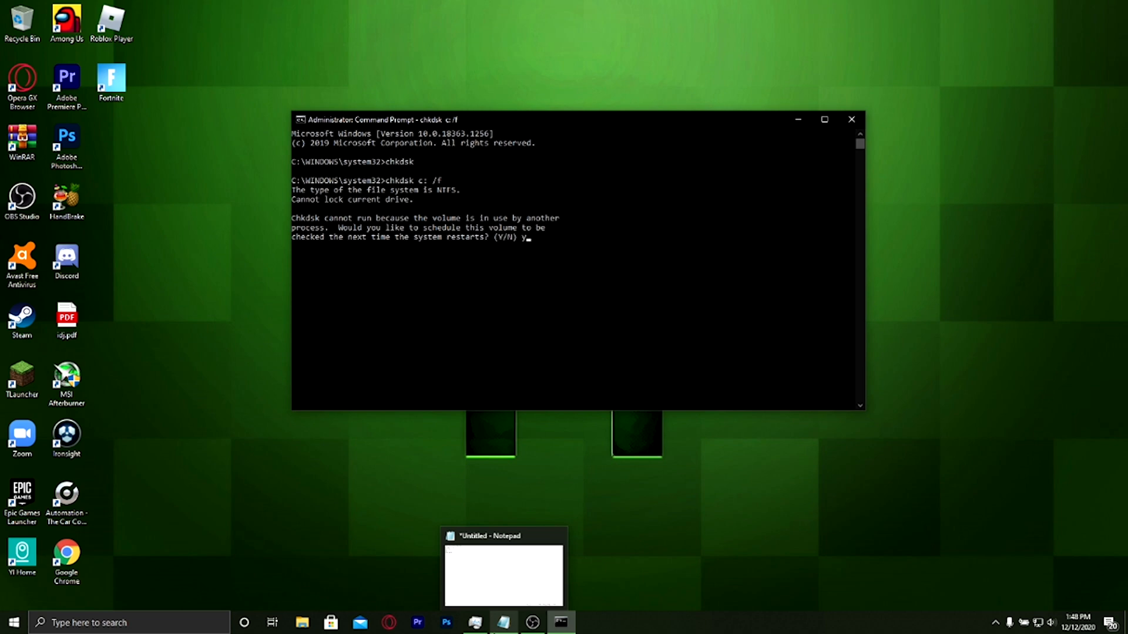
{"action": "key", "text": "BackSpace"}
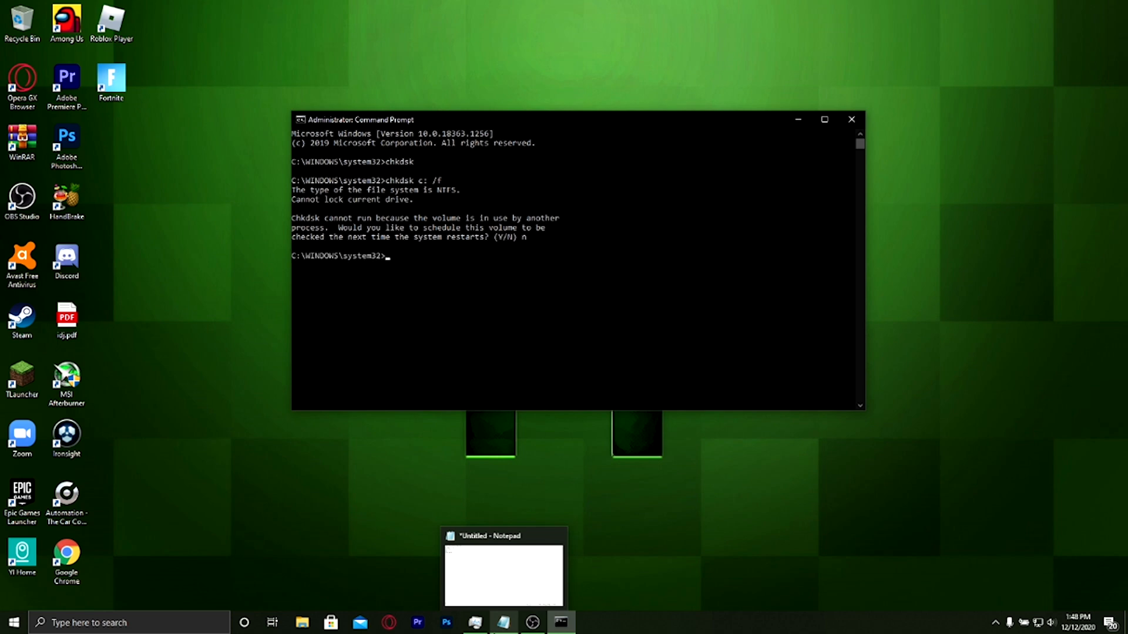
{"action": "left_click", "coordinate": [851, 119]}
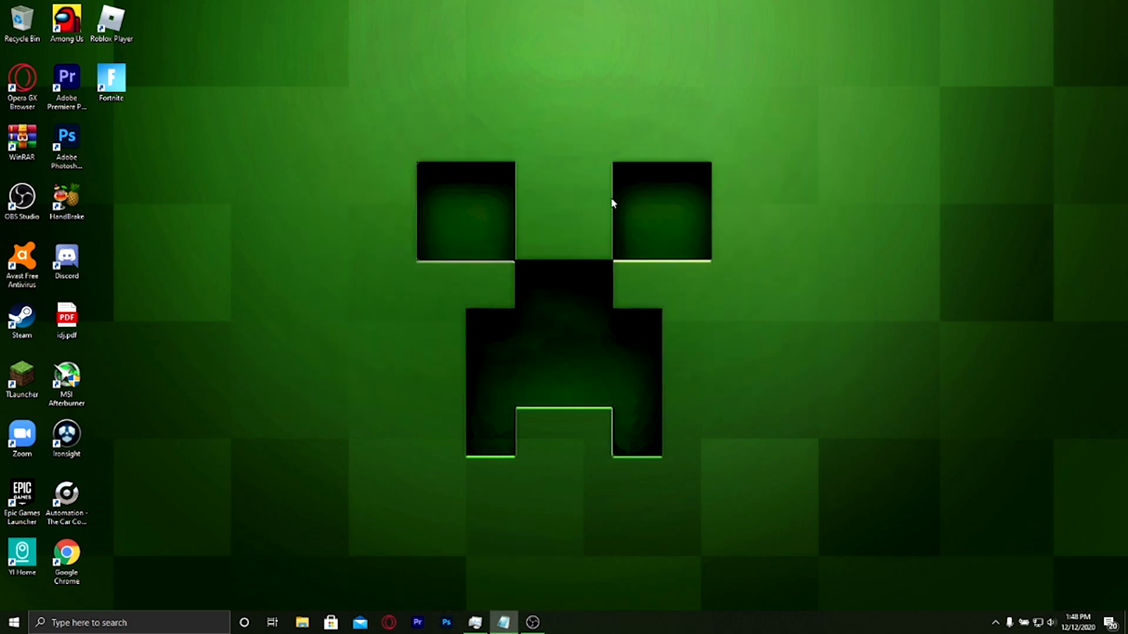
Bring up the computer's power options and dismiss them without restarting
{"action": "left_click", "coordinate": [14, 622]}
{"action": "left_click", "coordinate": [15, 596]}
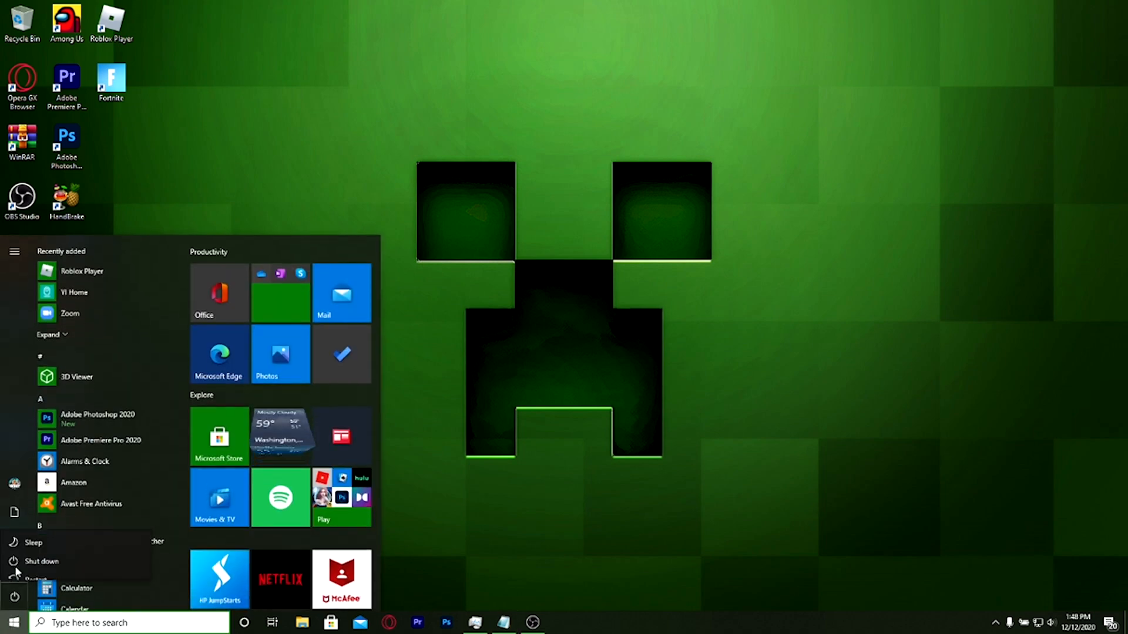
{"action": "left_click", "coordinate": [36, 567]}
{"action": "left_click", "coordinate": [545, 528]}
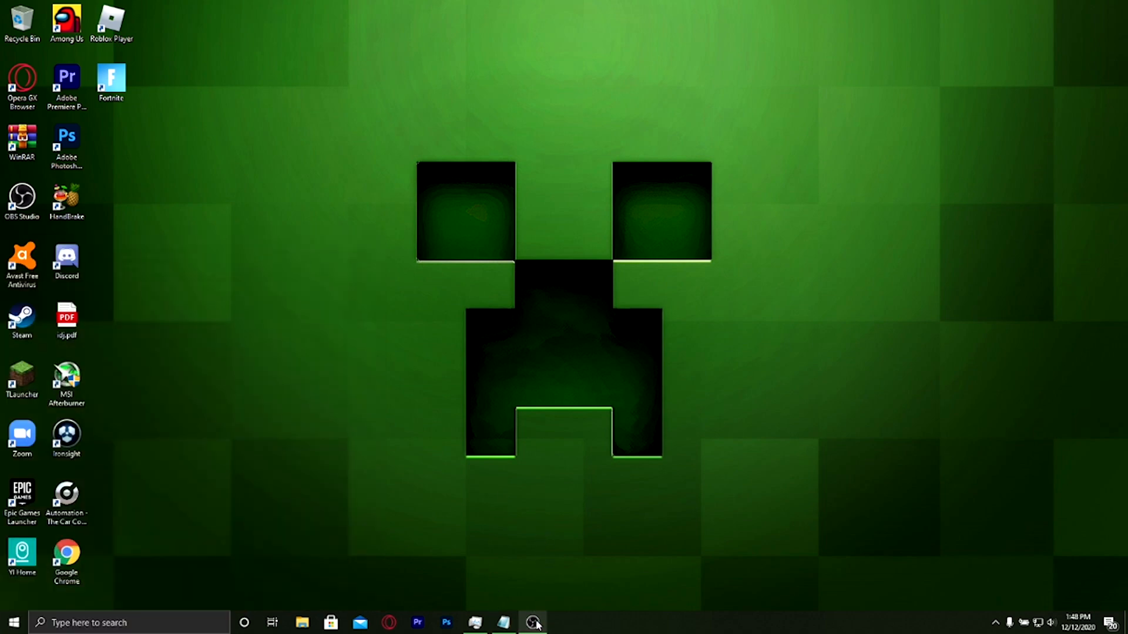
Look at the drives under This PC in File Explorer and return to the empty desktop
{"action": "left_click", "coordinate": [301, 621]}
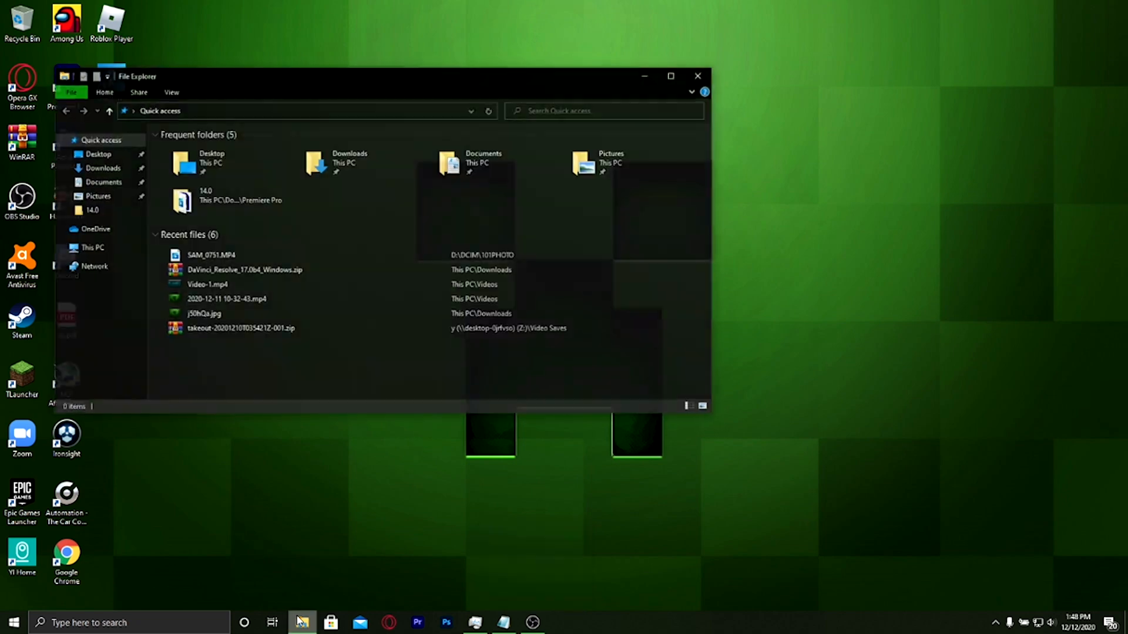
{"action": "left_click", "coordinate": [91, 247]}
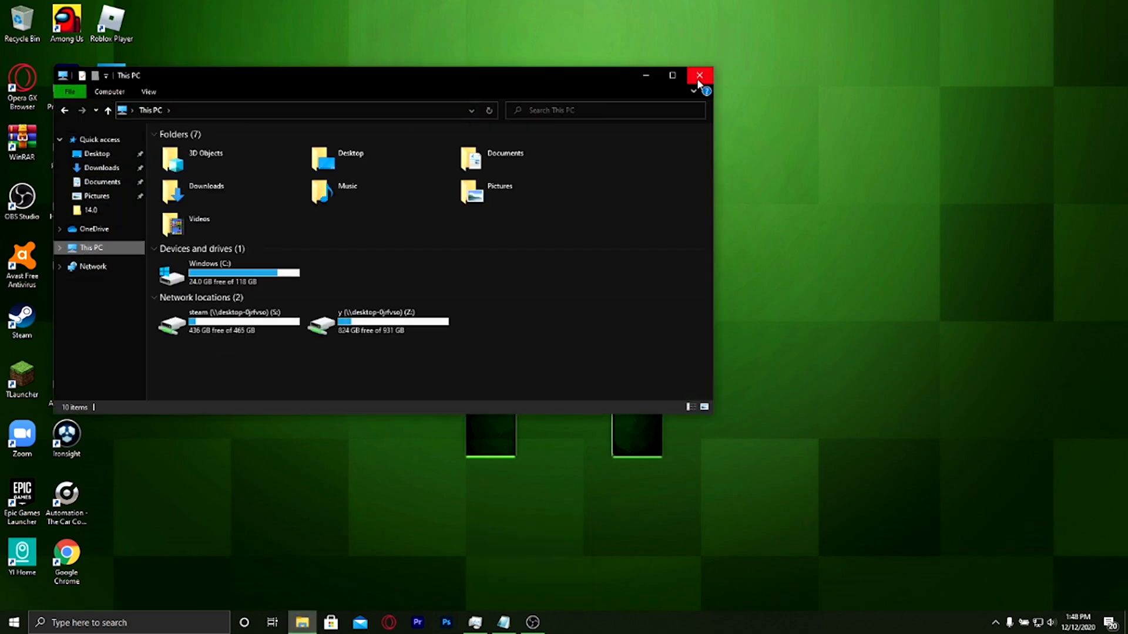
{"action": "left_click", "coordinate": [699, 75]}
{"action": "left_click", "coordinate": [302, 621]}
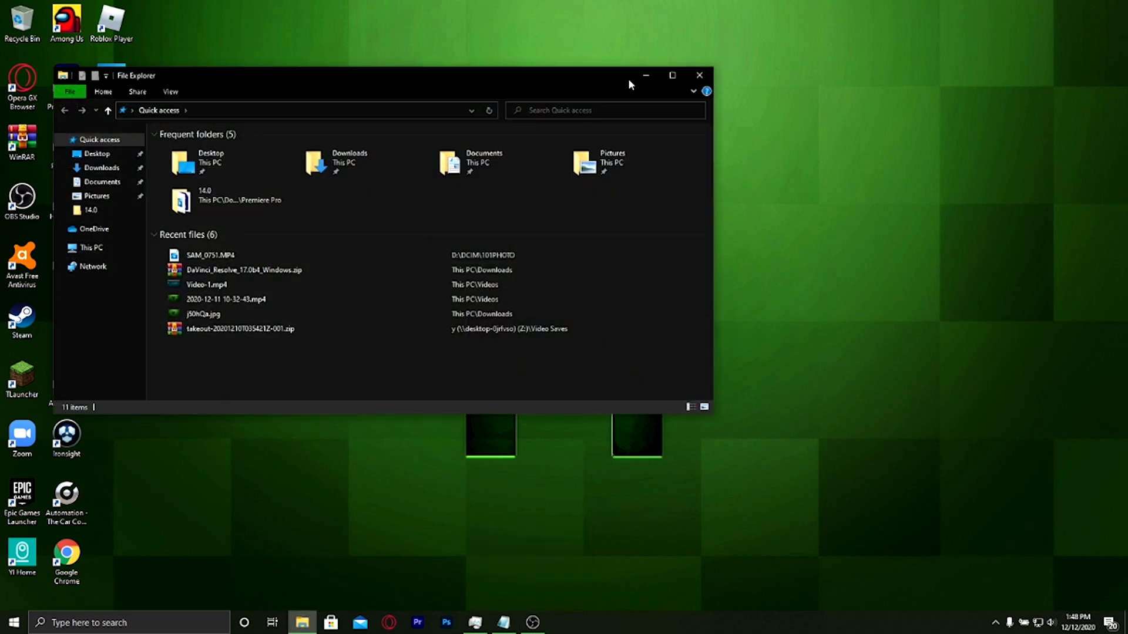
{"action": "left_click", "coordinate": [645, 75]}
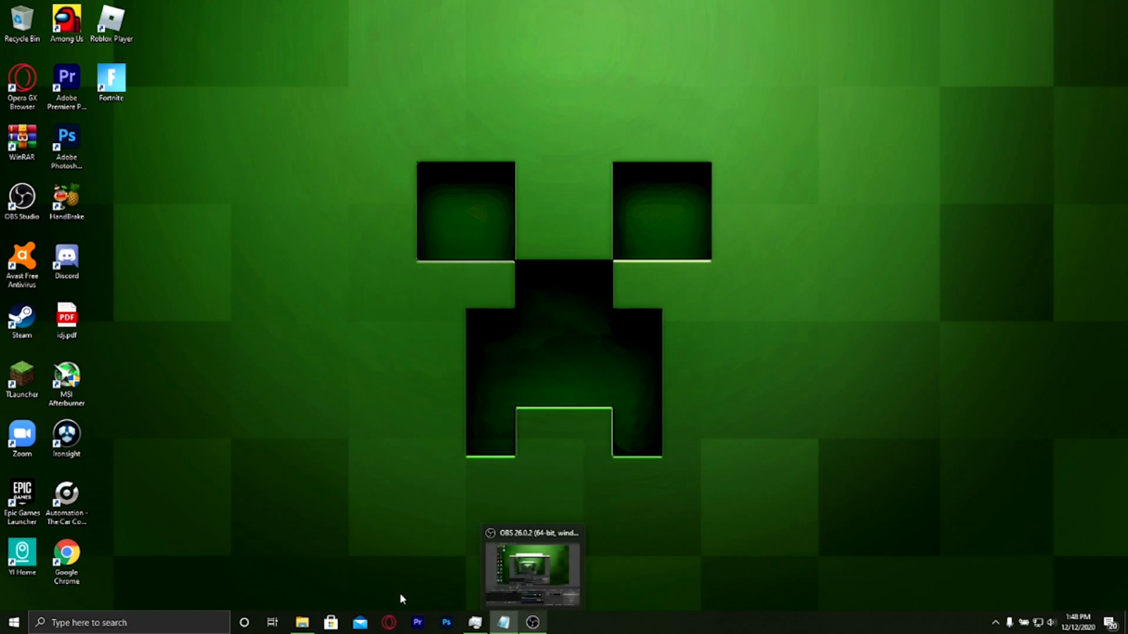
Switch to OBS Studio and move its window higher on the desktop
{"action": "mouse_move", "coordinate": [480, 626]}
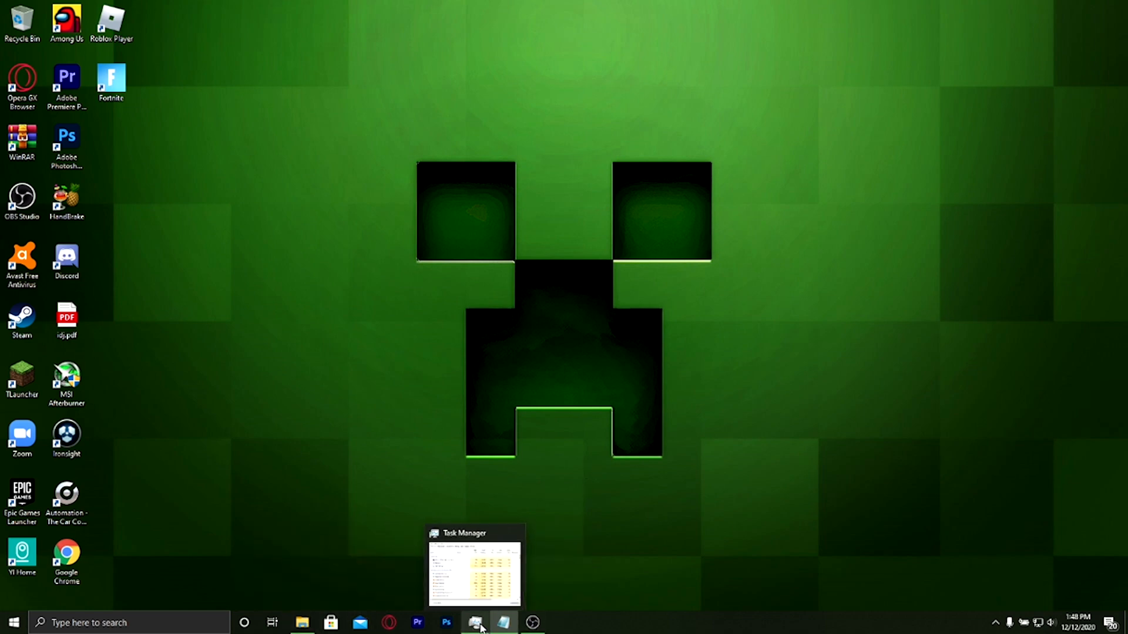
{"action": "left_click", "coordinate": [532, 622]}
{"action": "left_click_drag", "start_coordinate": [524, 170], "coordinate": [520, 77]}
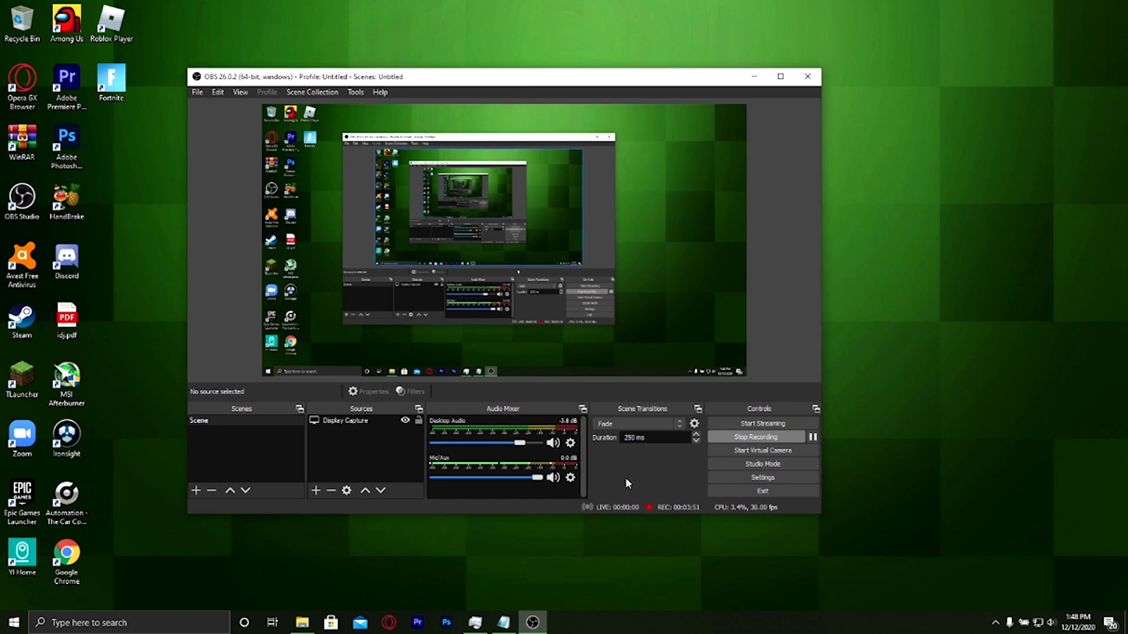